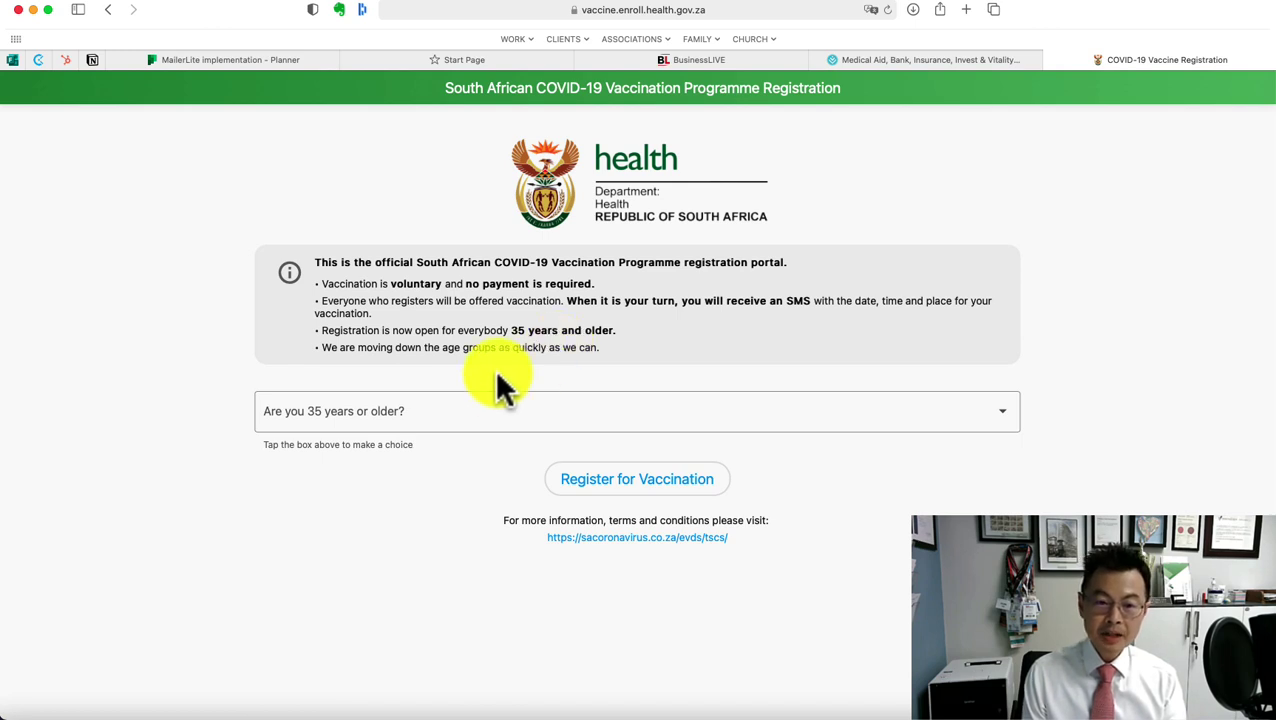
Answer Yes to being 35 or older and begin vaccination registration
{"action": "left_click", "coordinate": [388, 428]}
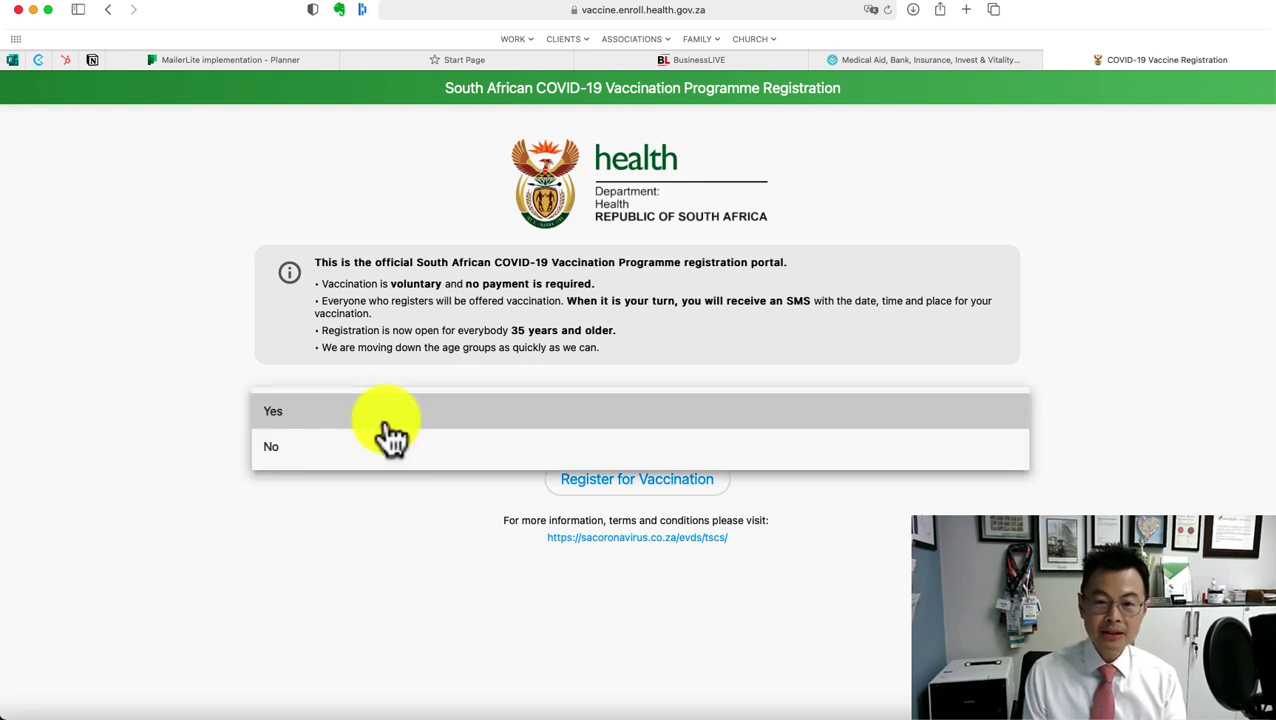
{"action": "left_click", "coordinate": [390, 411]}
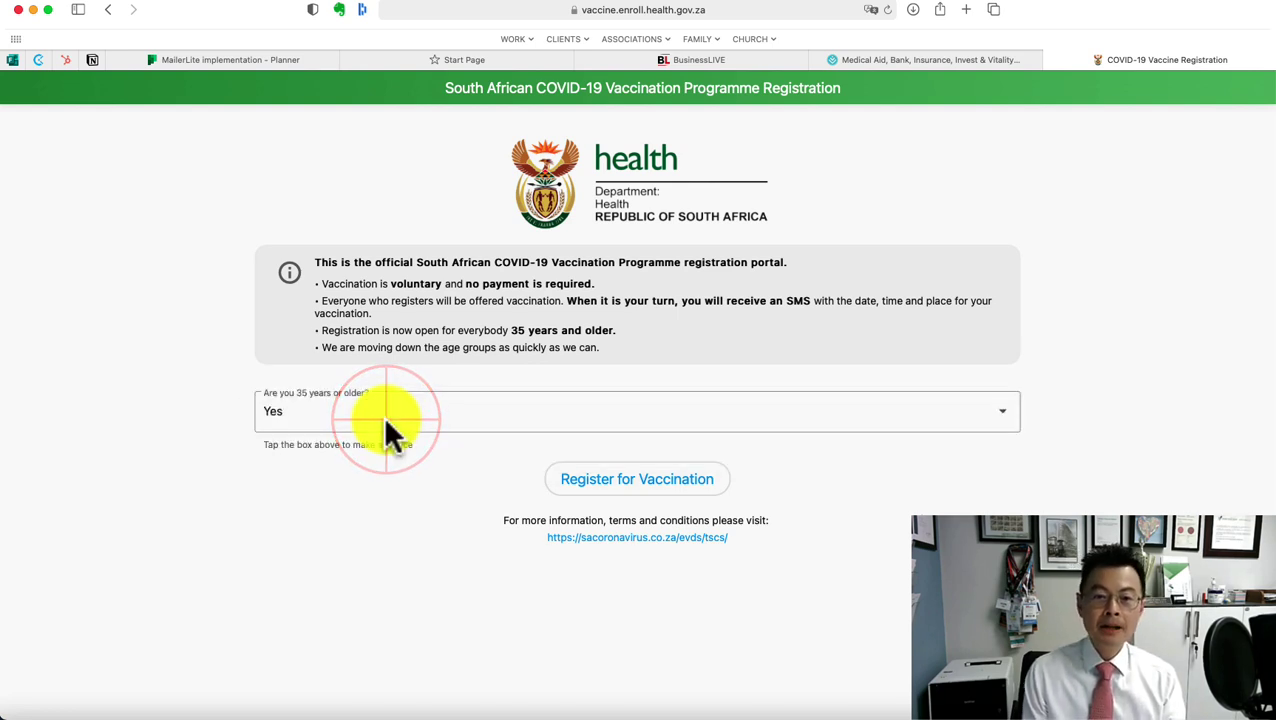
{"action": "left_click", "coordinate": [618, 495]}
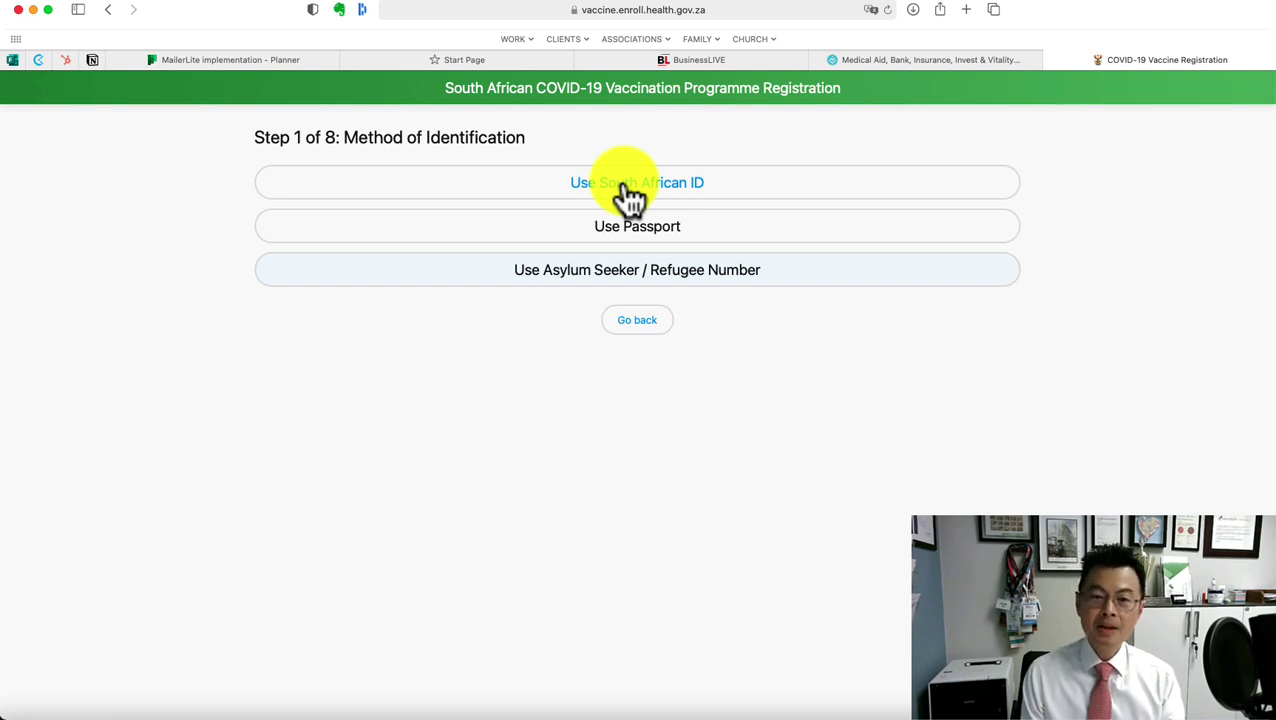
Choose South African ID as the method of identification
{"action": "left_click", "coordinate": [640, 192]}
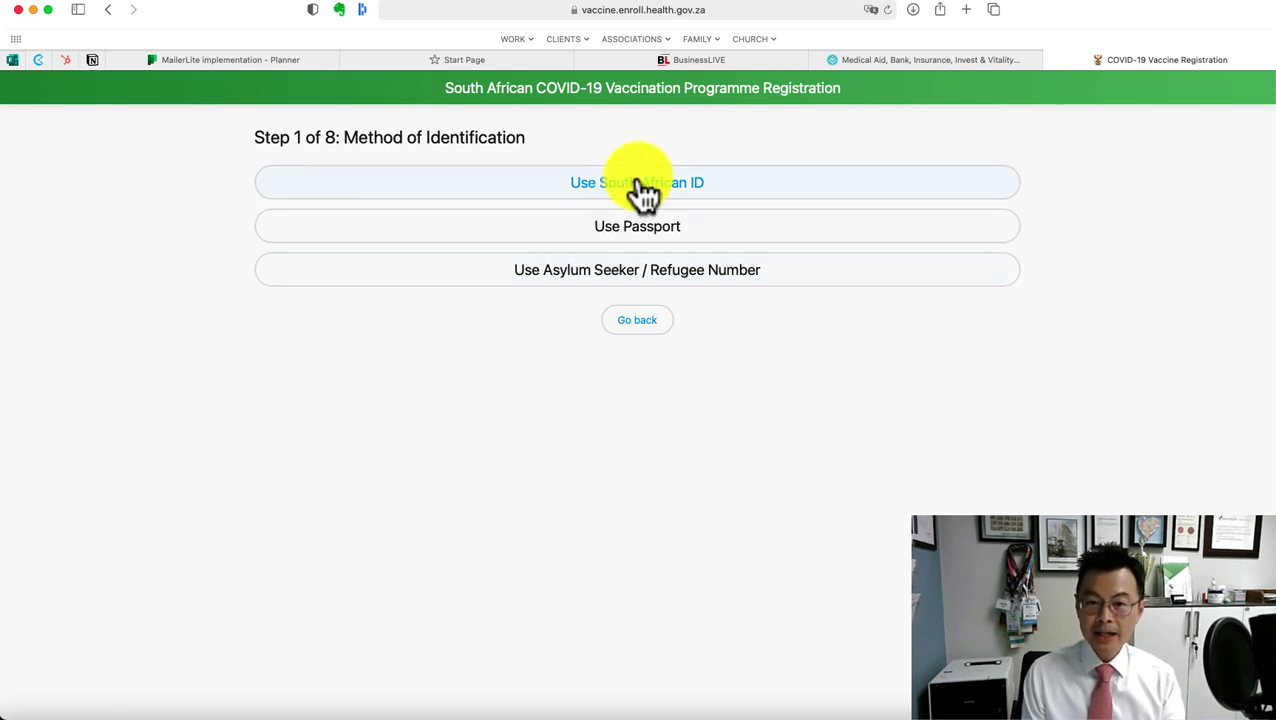
{"action": "left_click", "coordinate": [642, 188]}
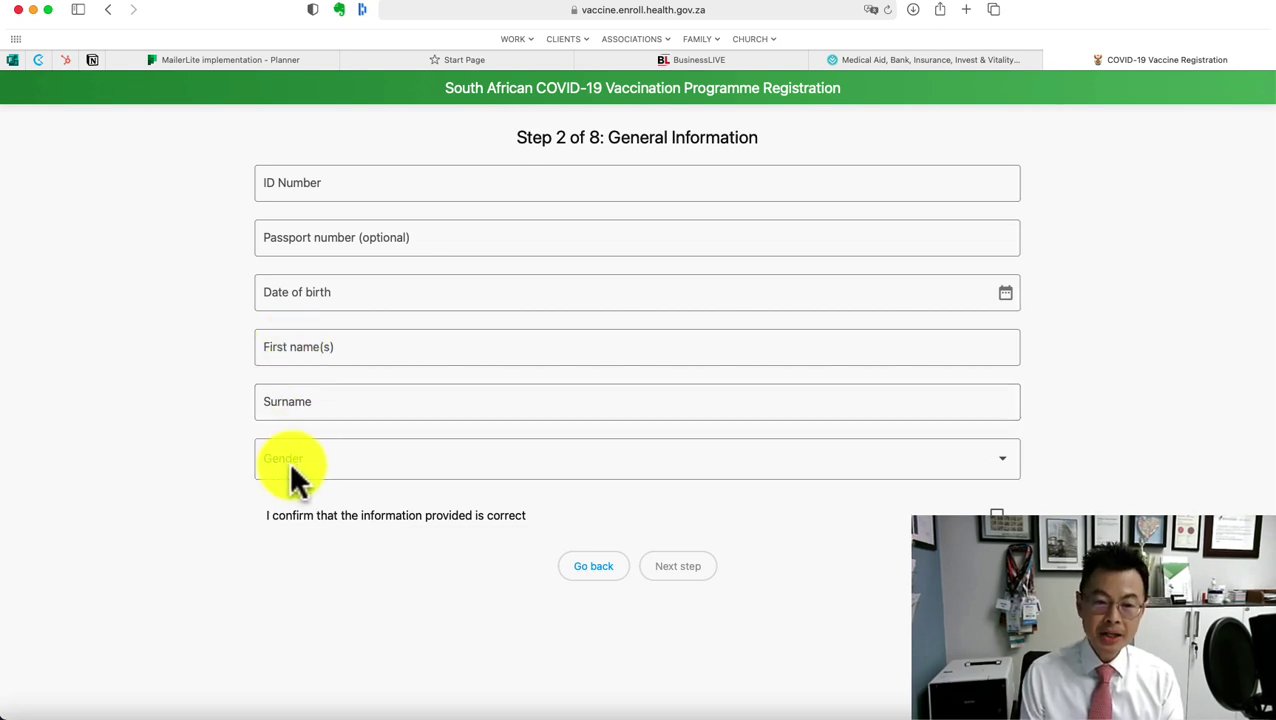
Enter the ID number, birth date, names and Male gender, confirm correctness, and continue
{"action": "left_click", "coordinate": [650, 460]}
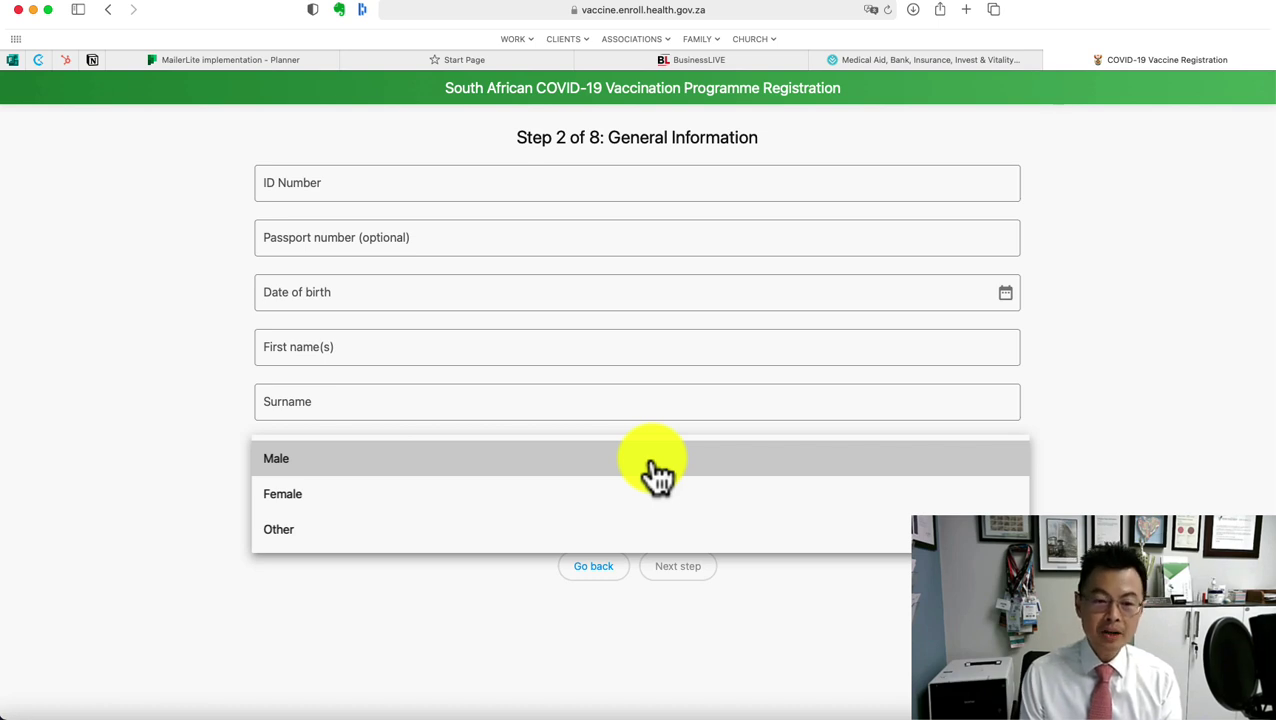
{"action": "key", "text": "Down"}
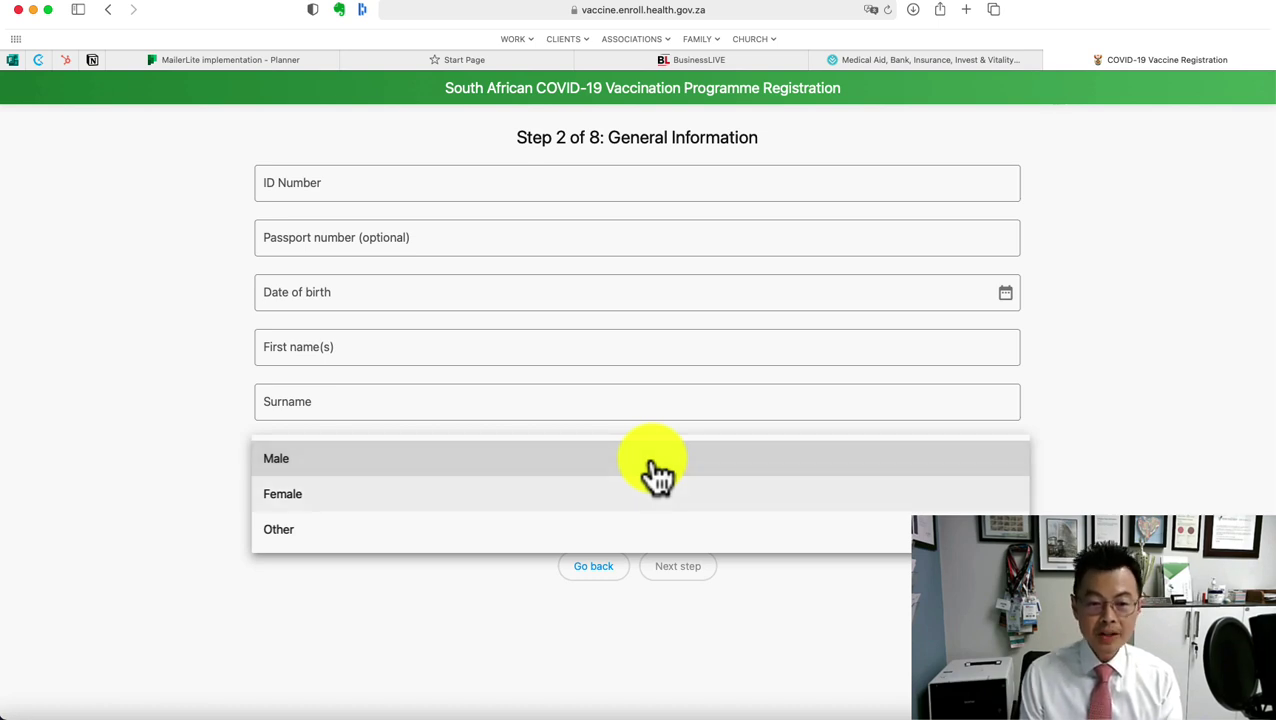
{"action": "key", "text": "Escape"}
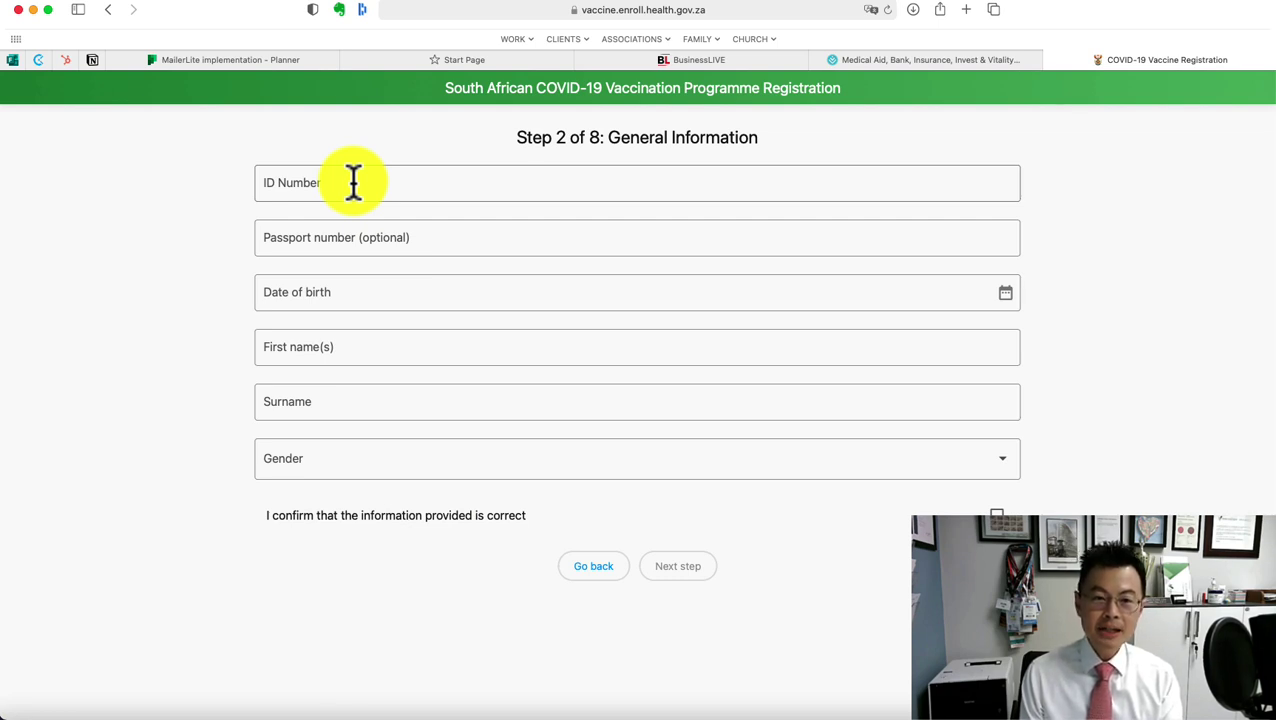
{"action": "left_click", "coordinate": [350, 180]}
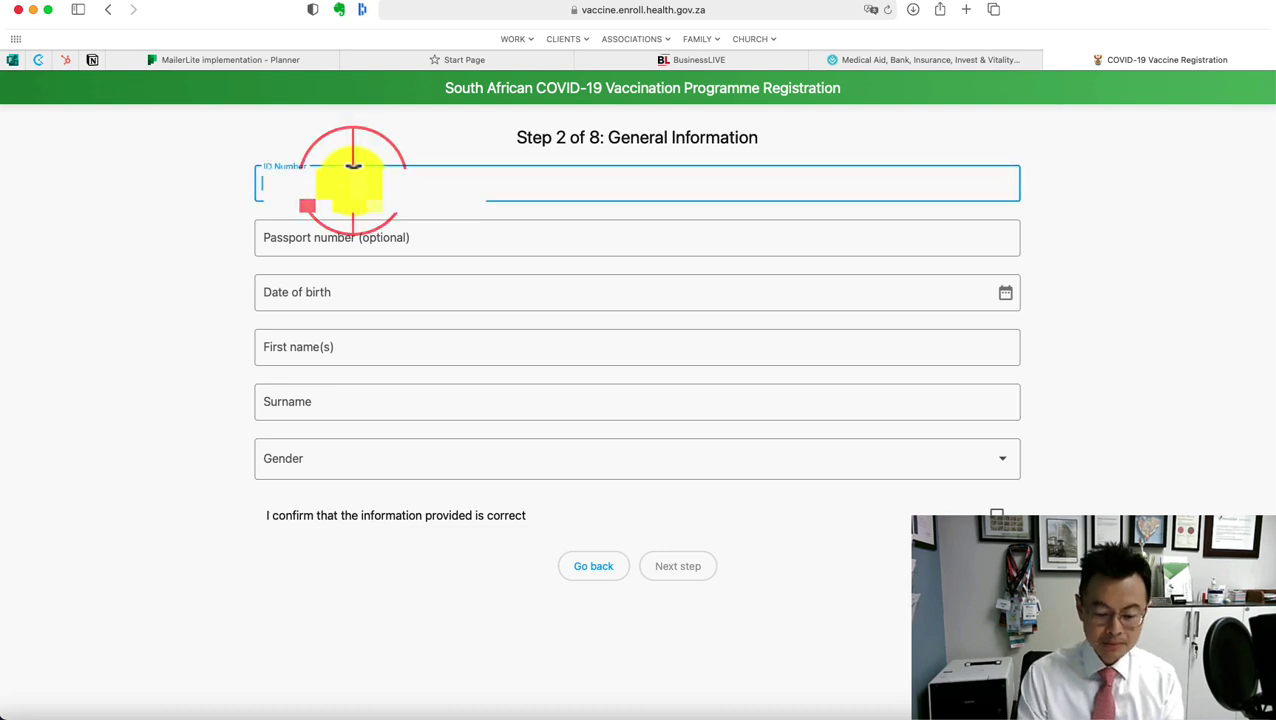
{"action": "key", "text": "super+l"}
{"action": "left_click", "coordinate": [308, 252]}
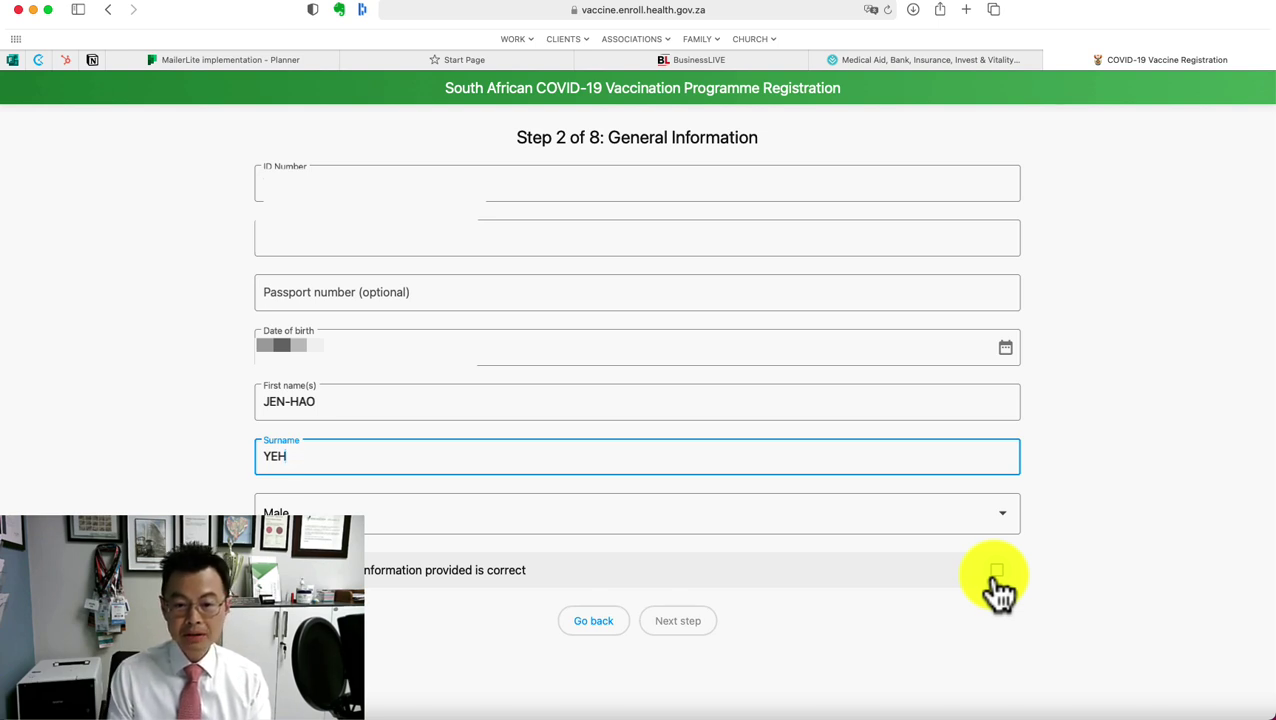
{"action": "left_click", "coordinate": [996, 574]}
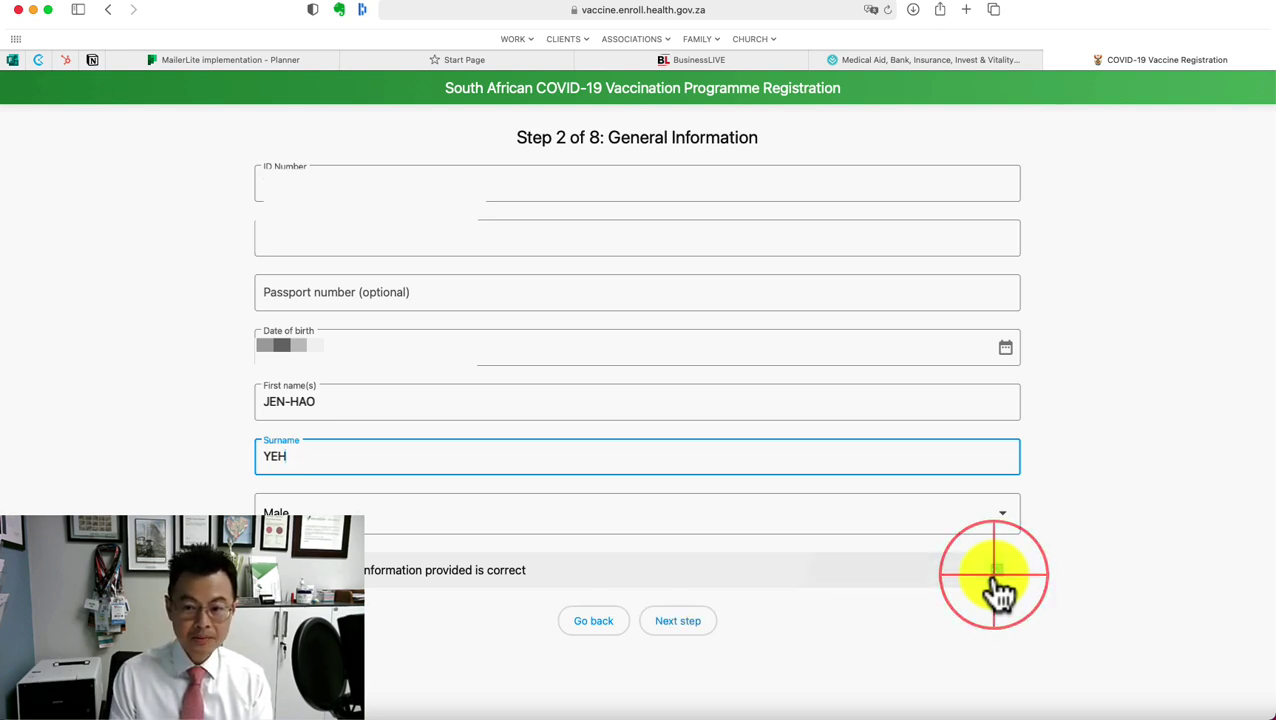
{"action": "left_click", "coordinate": [672, 624]}
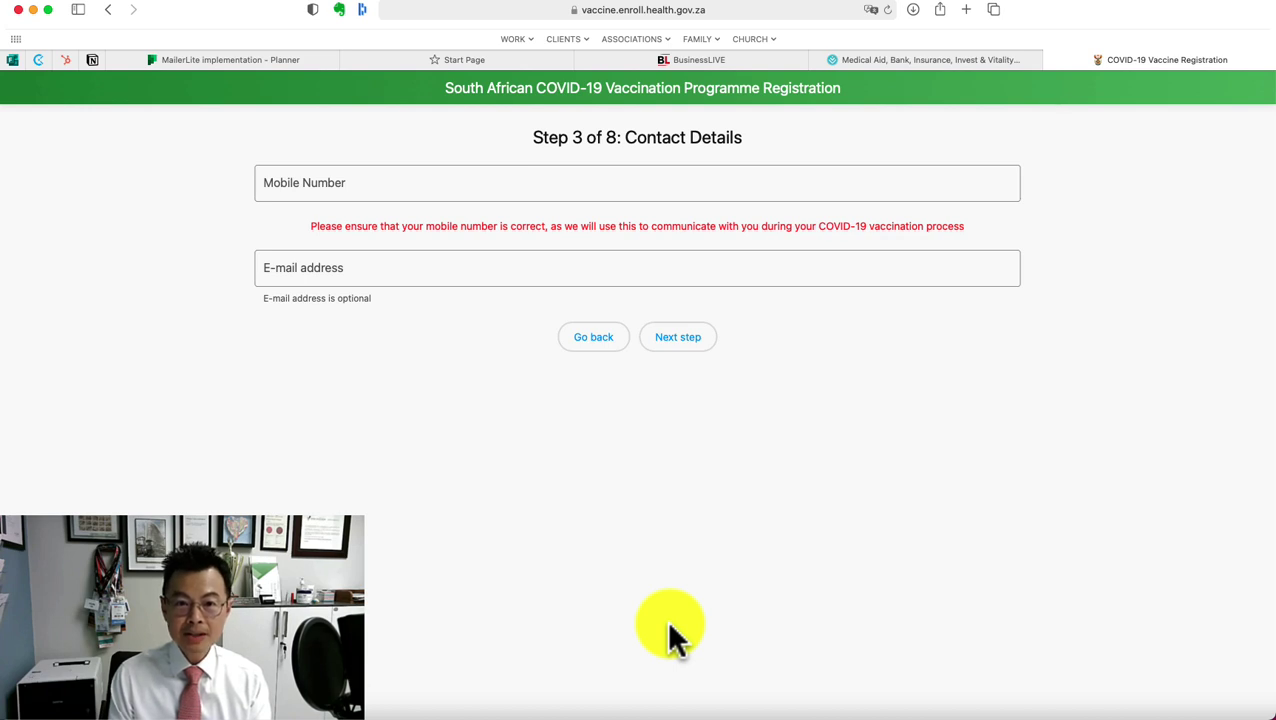
Enter and confirm the registrant's mobile number, fill in their e-mail address, and continue
{"action": "left_click", "coordinate": [474, 187]}
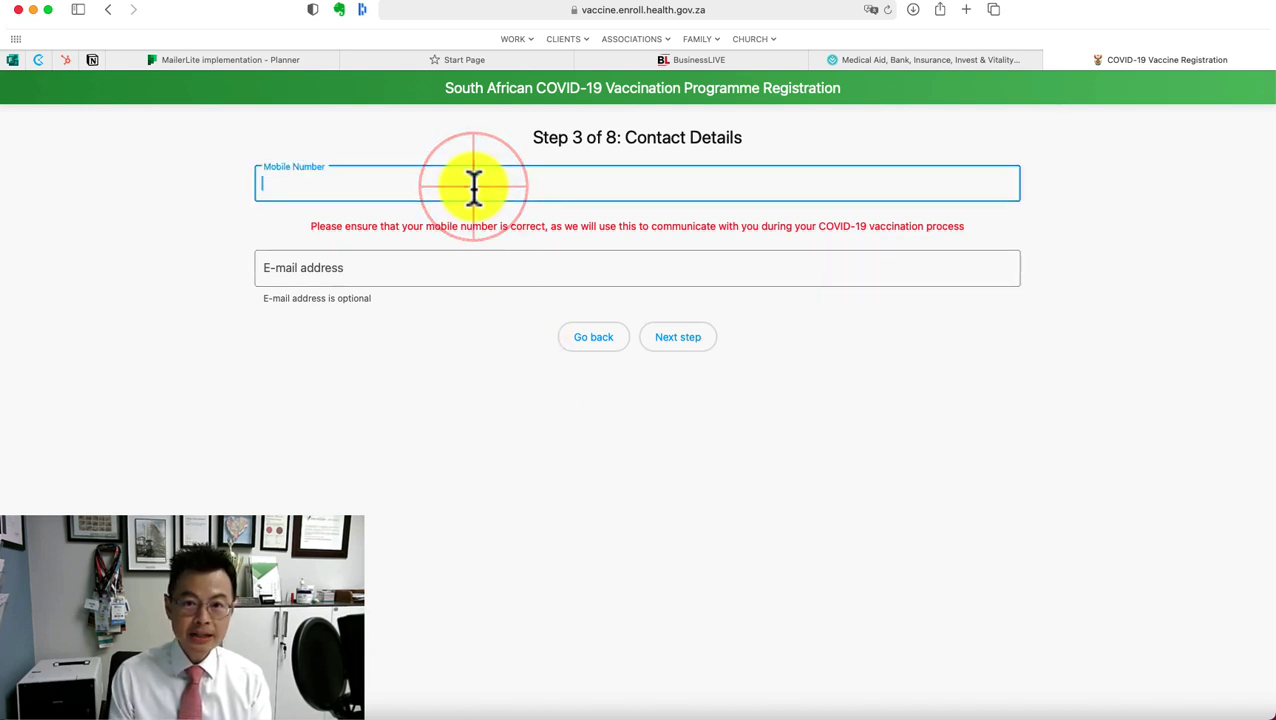
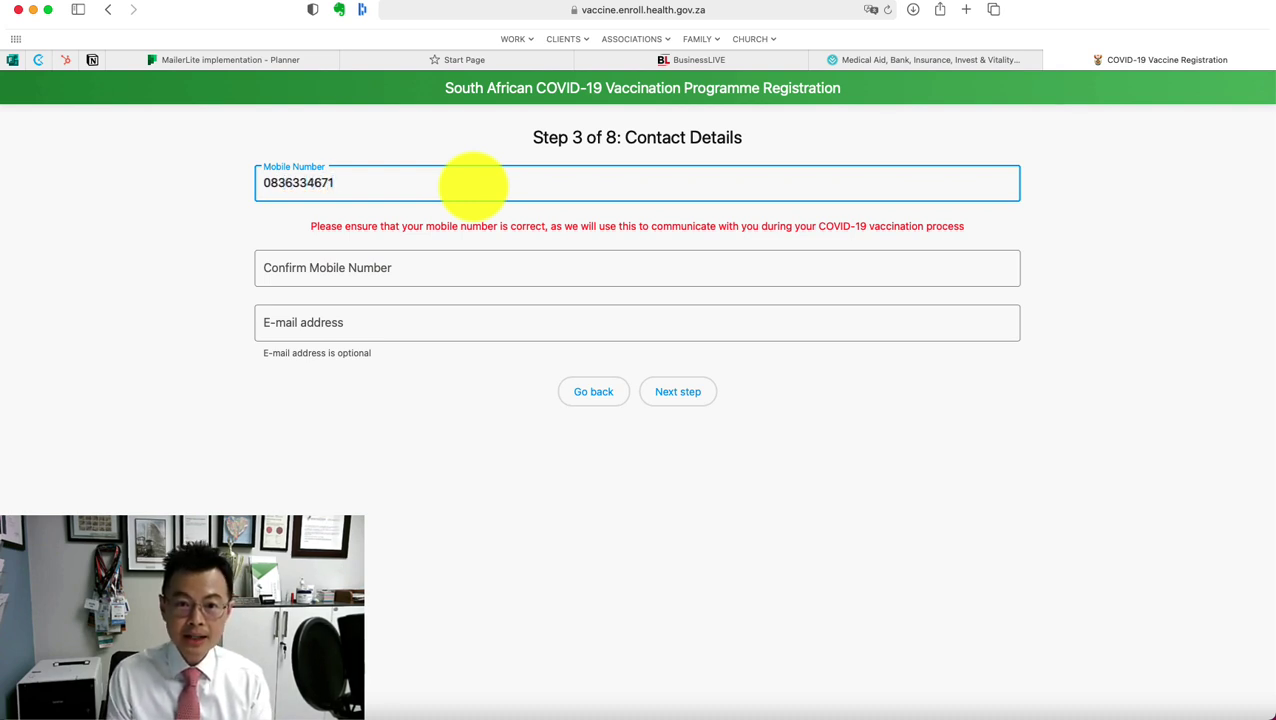
{"action": "left_click", "coordinate": [397, 268]}
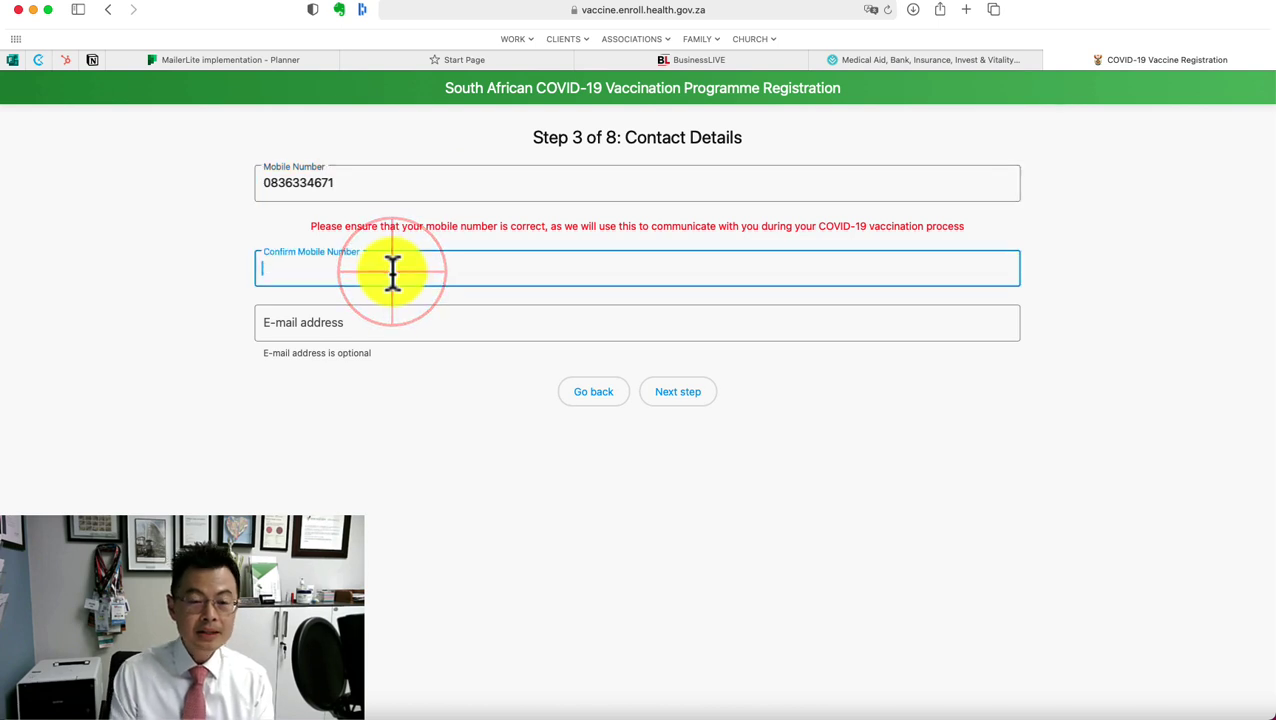
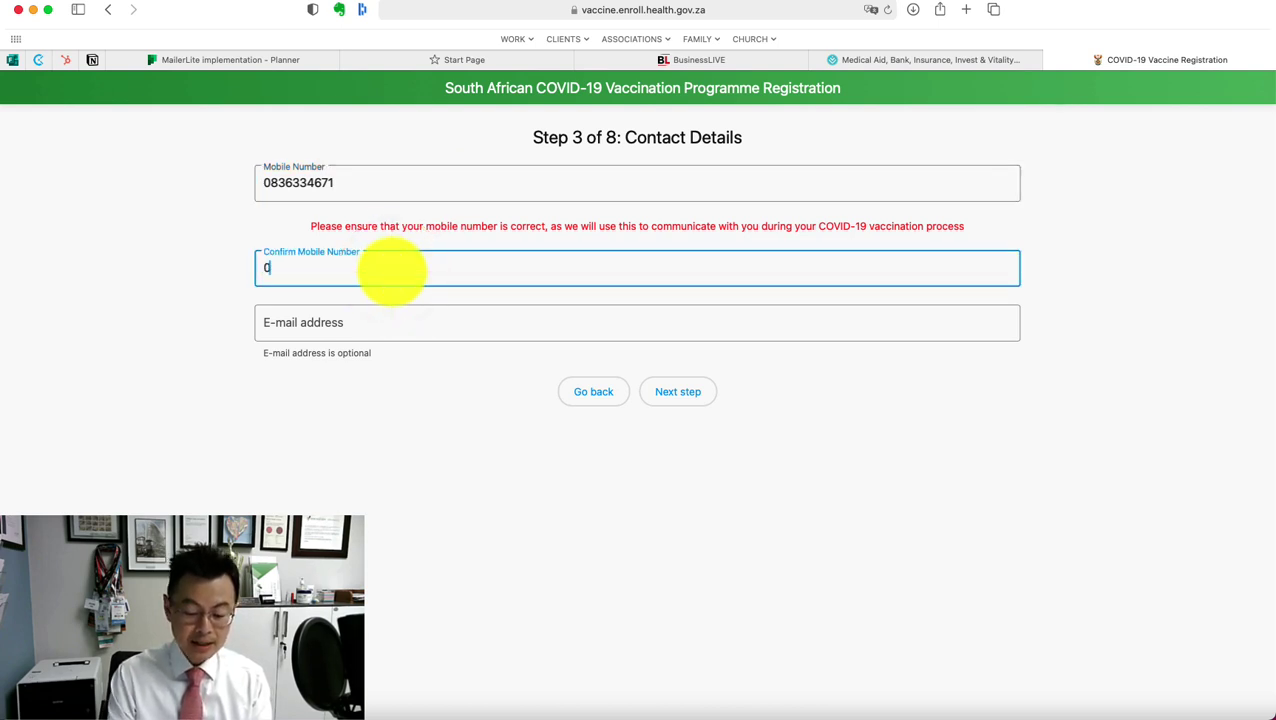
{"action": "key", "text": "Tab"}
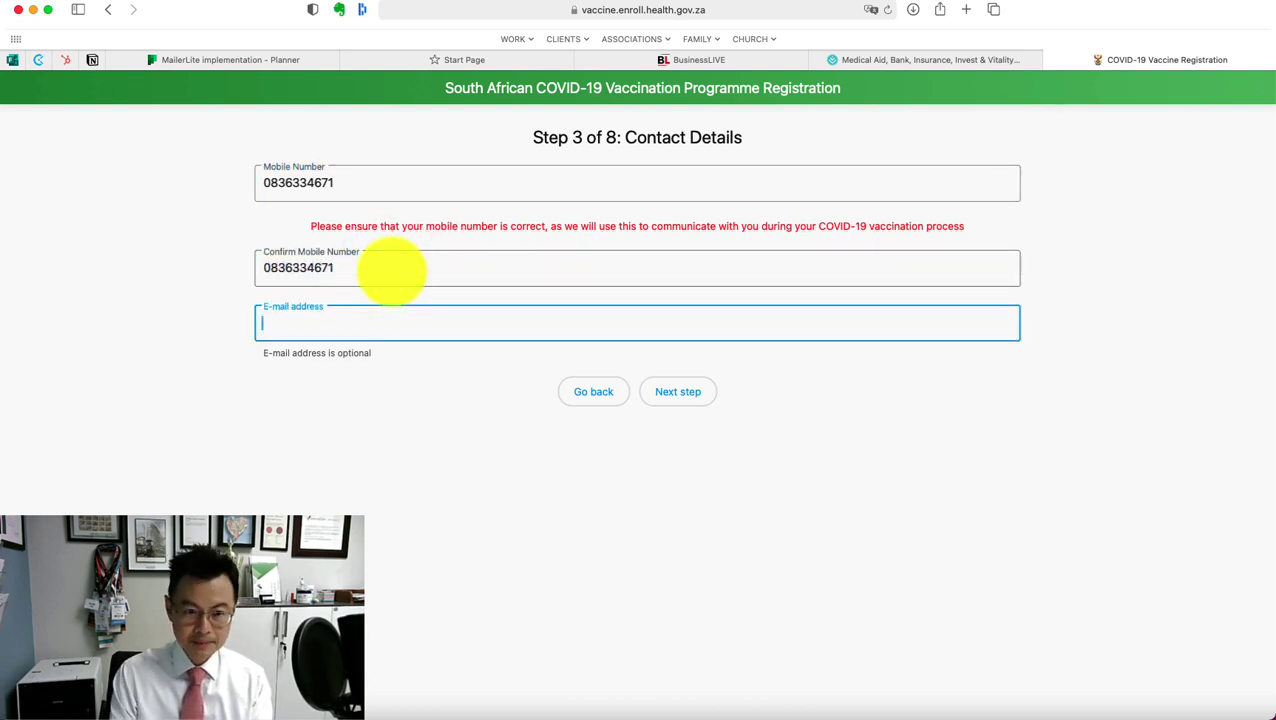
{"action": "left_click", "coordinate": [677, 391]}
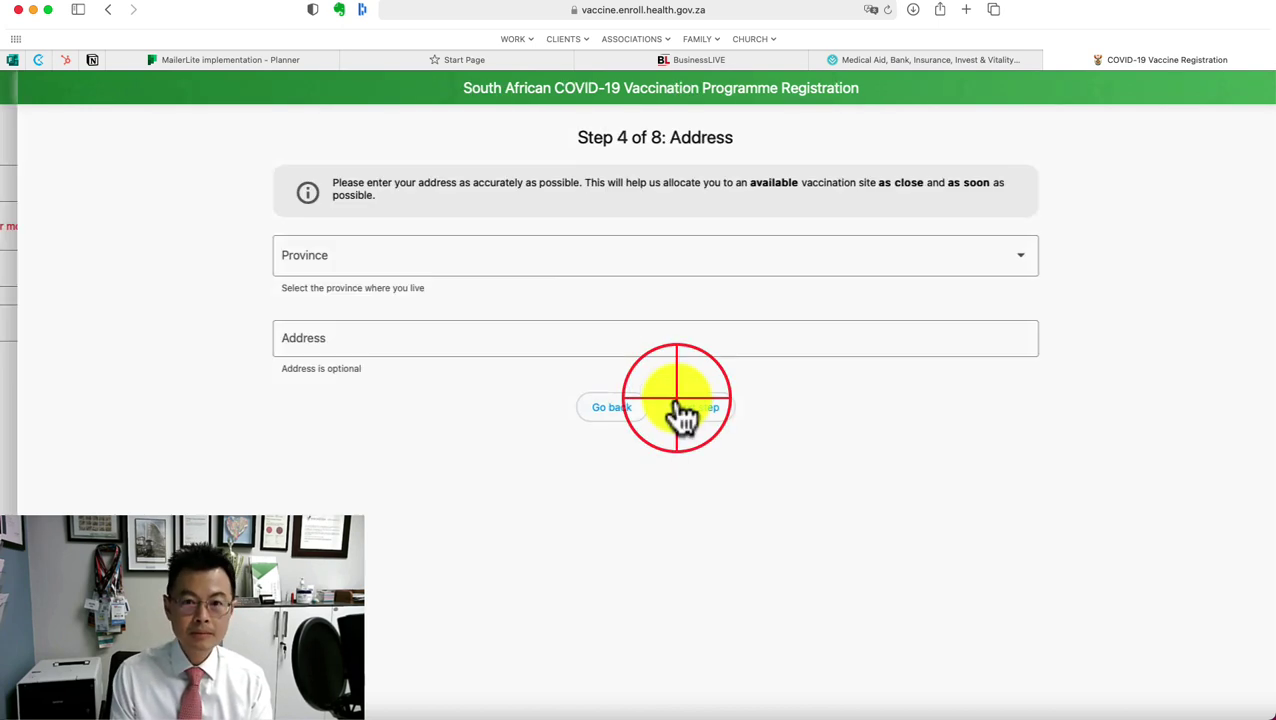
Select Gauteng from the Province list on the Address step
{"action": "left_click", "coordinate": [713, 264]}
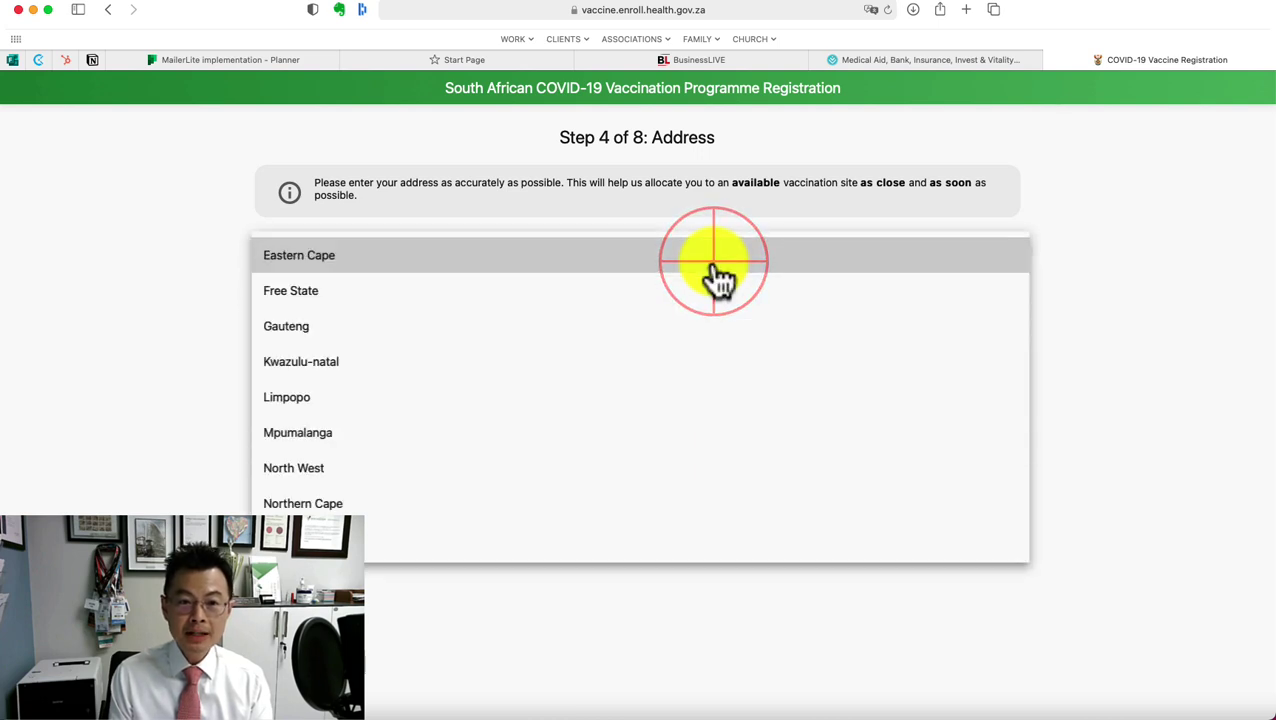
{"action": "left_click", "coordinate": [612, 335]}
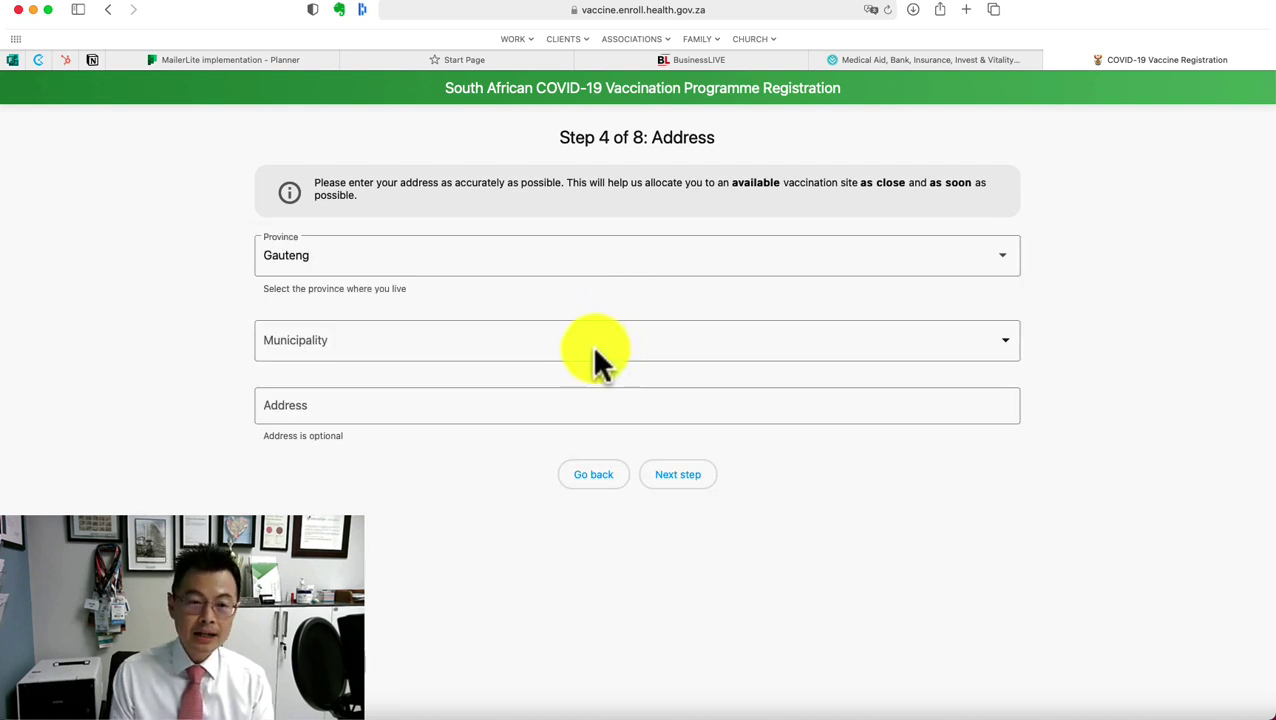
{"action": "left_click", "coordinate": [595, 348]}
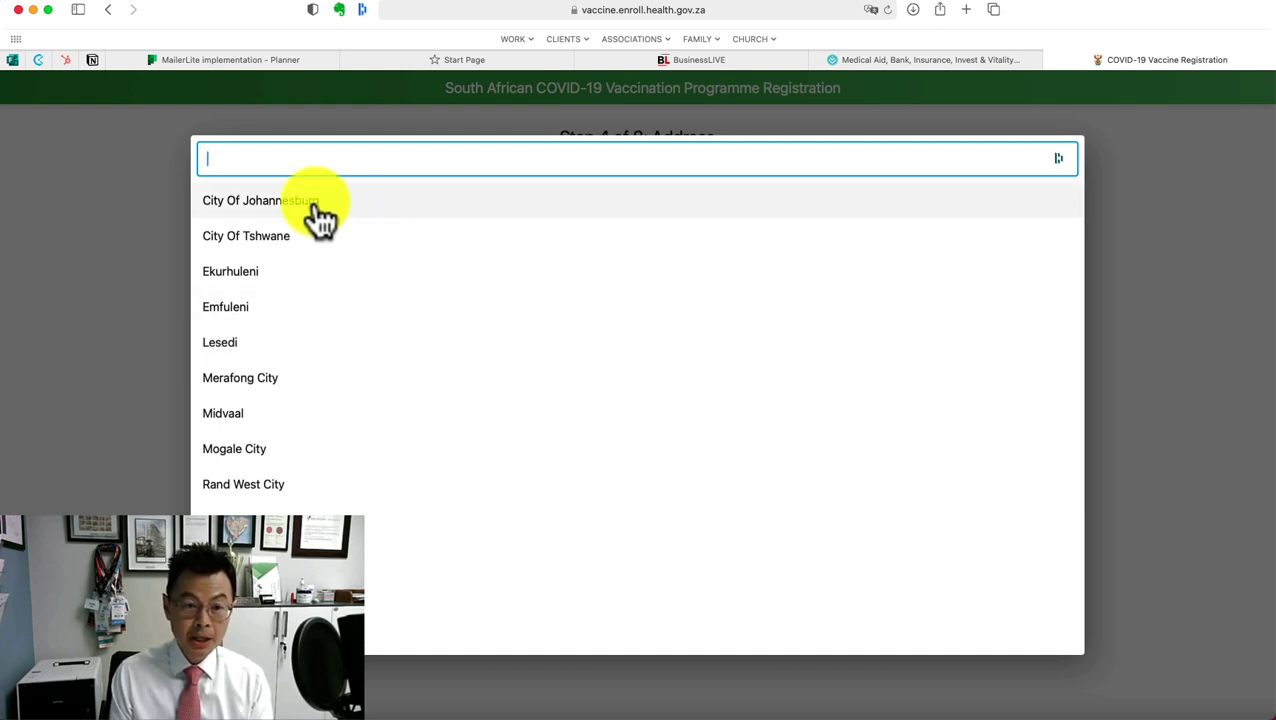
Choose City Of Johannesburg from the Municipality list
{"action": "key", "text": "Down"}
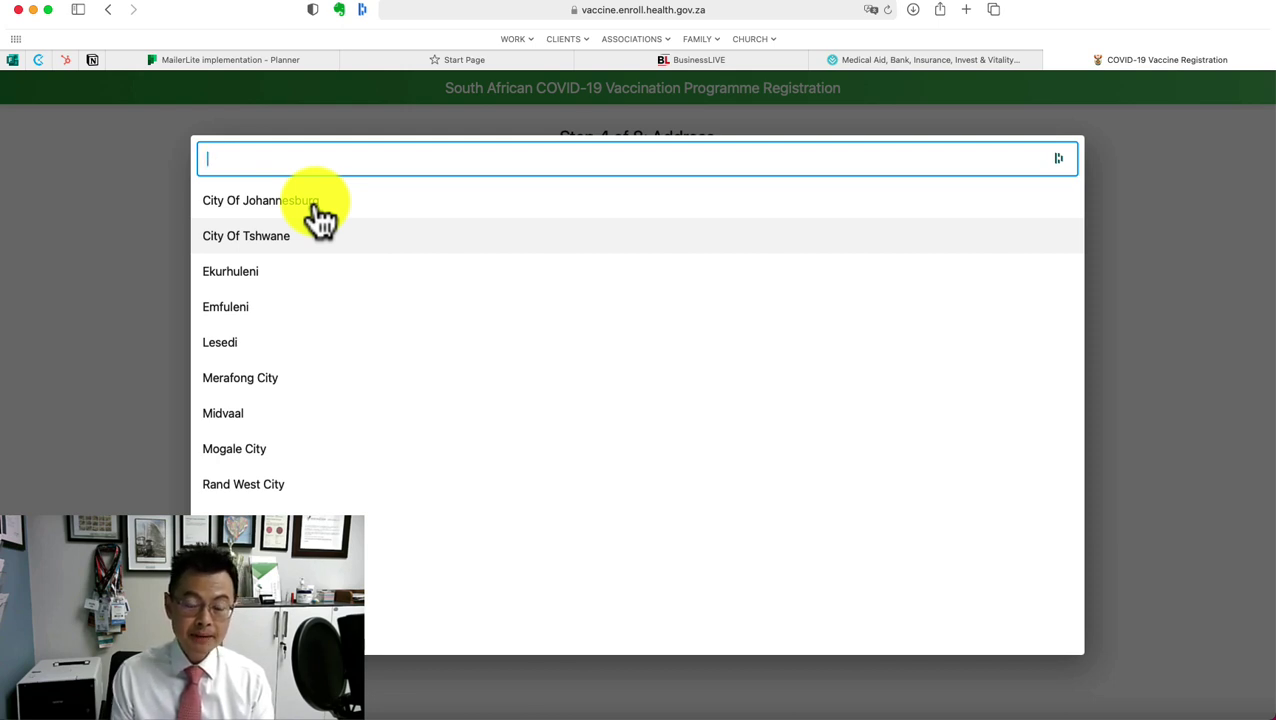
{"action": "key", "text": "Down"}
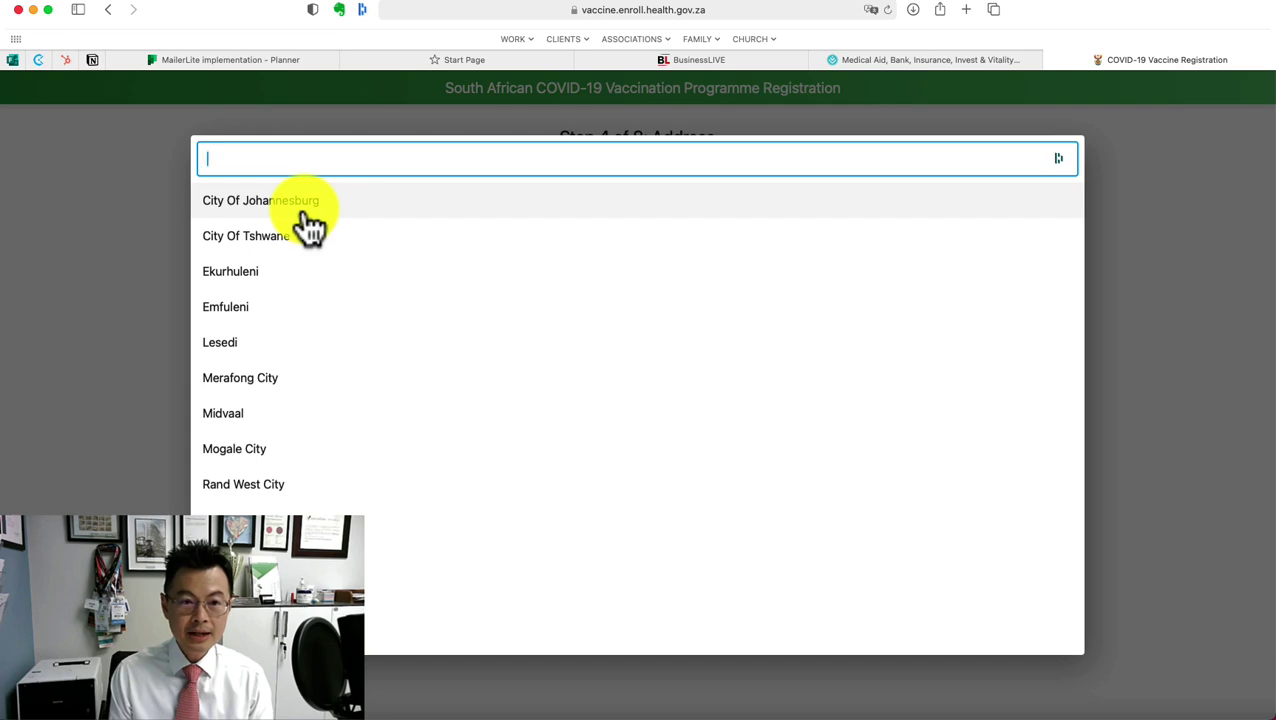
{"action": "left_click", "coordinate": [305, 214]}
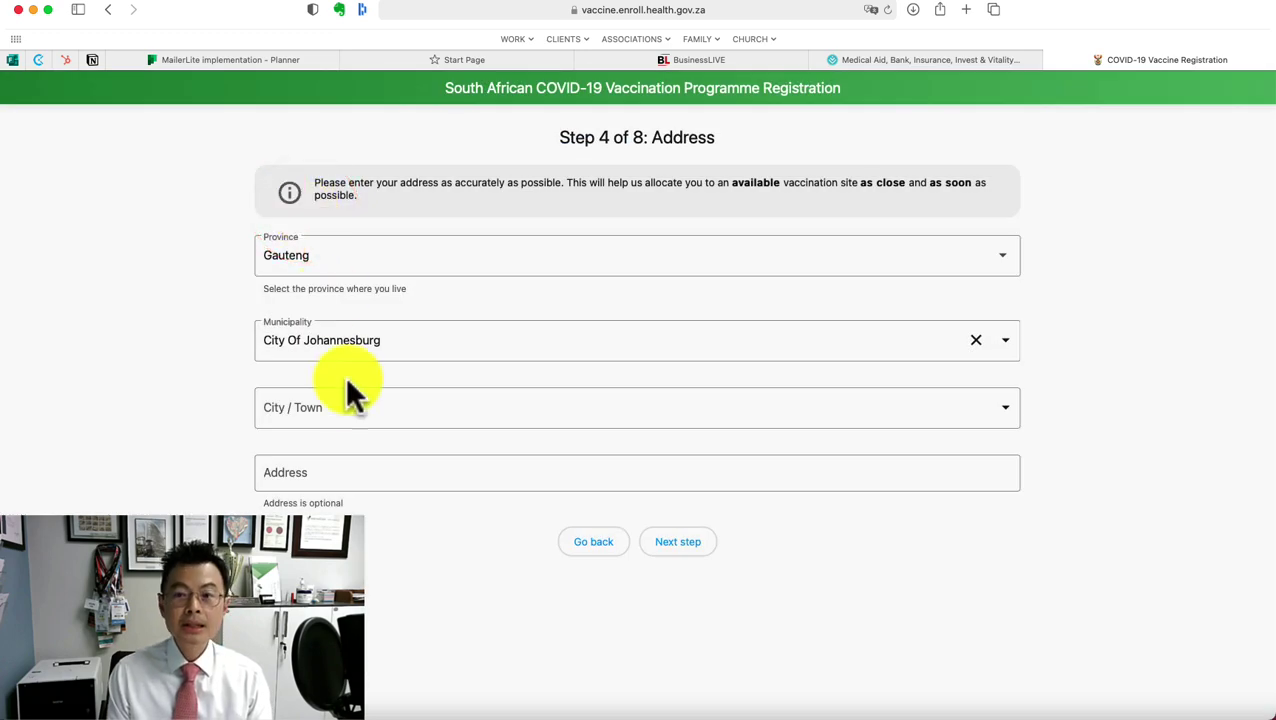
Search the City / Town list for 'sandton' and select Sandton
{"action": "left_click", "coordinate": [352, 402]}
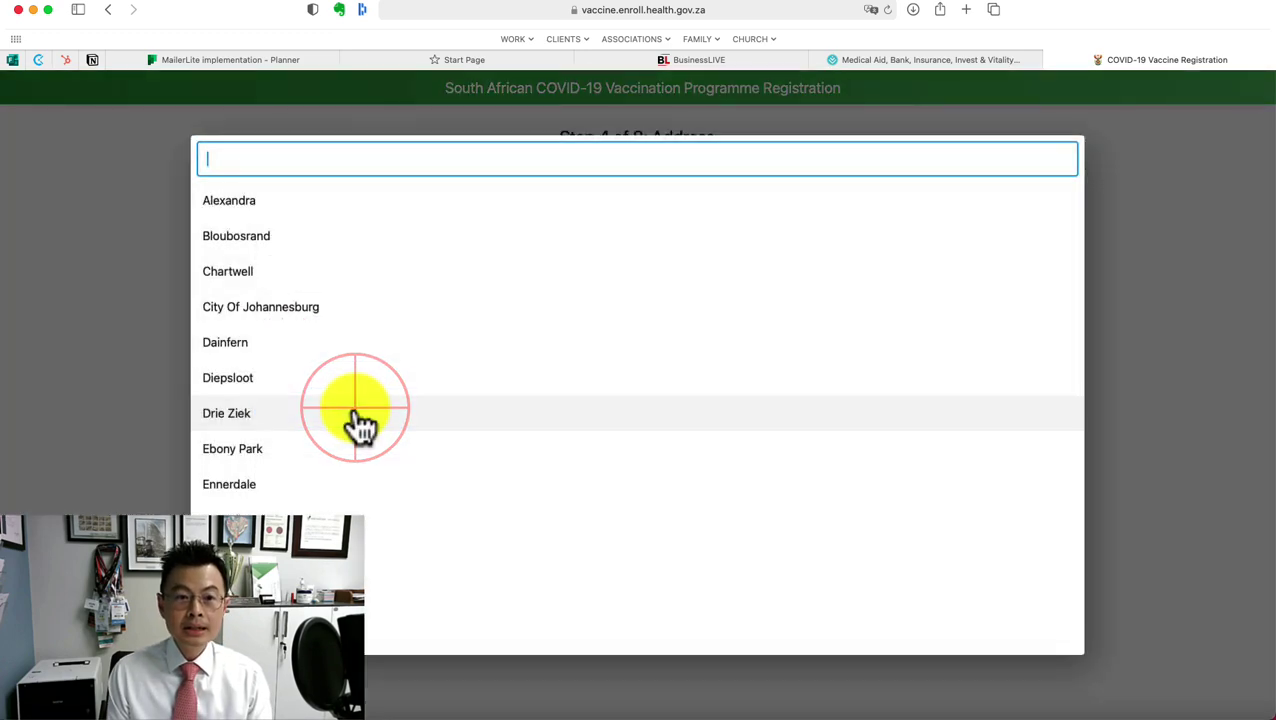
{"action": "scroll", "coordinate": [355, 420], "scroll_direction": "down", "scroll_amount": 8}
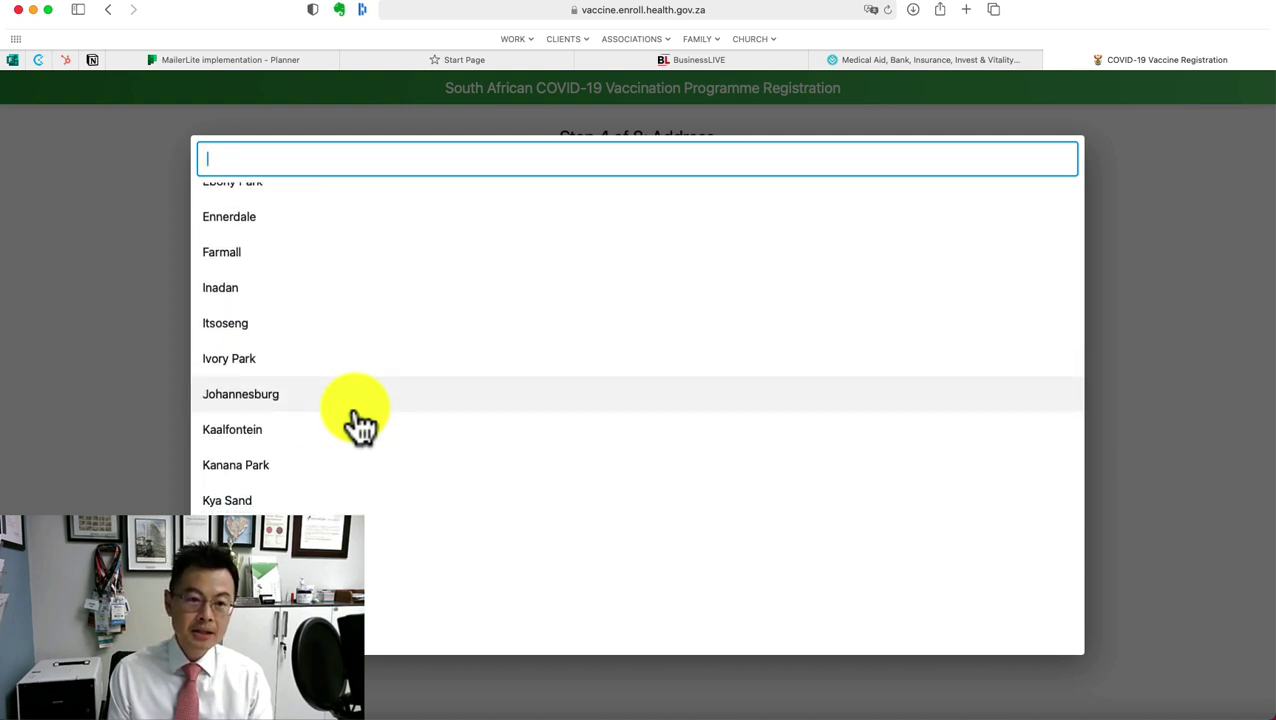
{"action": "scroll", "coordinate": [360, 425], "scroll_direction": "up", "scroll_amount": 3}
{"action": "scroll", "coordinate": [360, 425], "scroll_direction": "up", "scroll_amount": 3}
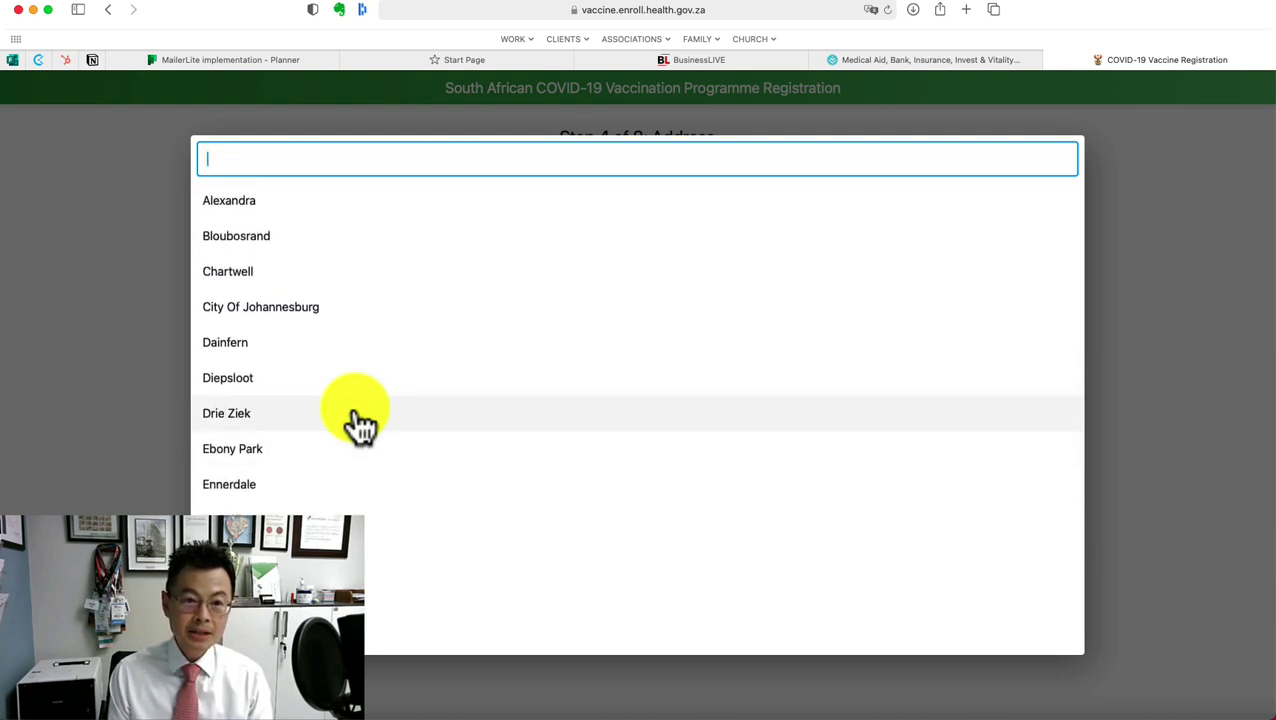
{"action": "scroll", "coordinate": [360, 425], "scroll_direction": "down", "scroll_amount": 5}
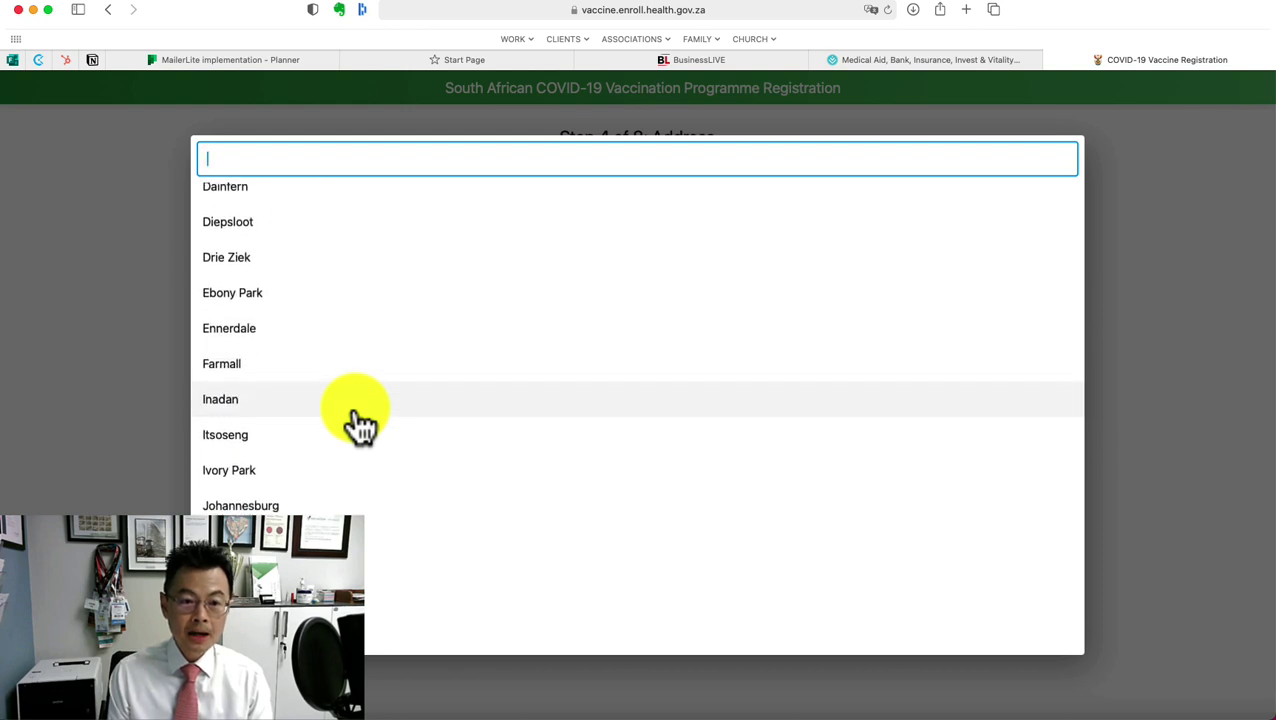
{"action": "type", "text": "fourways"}
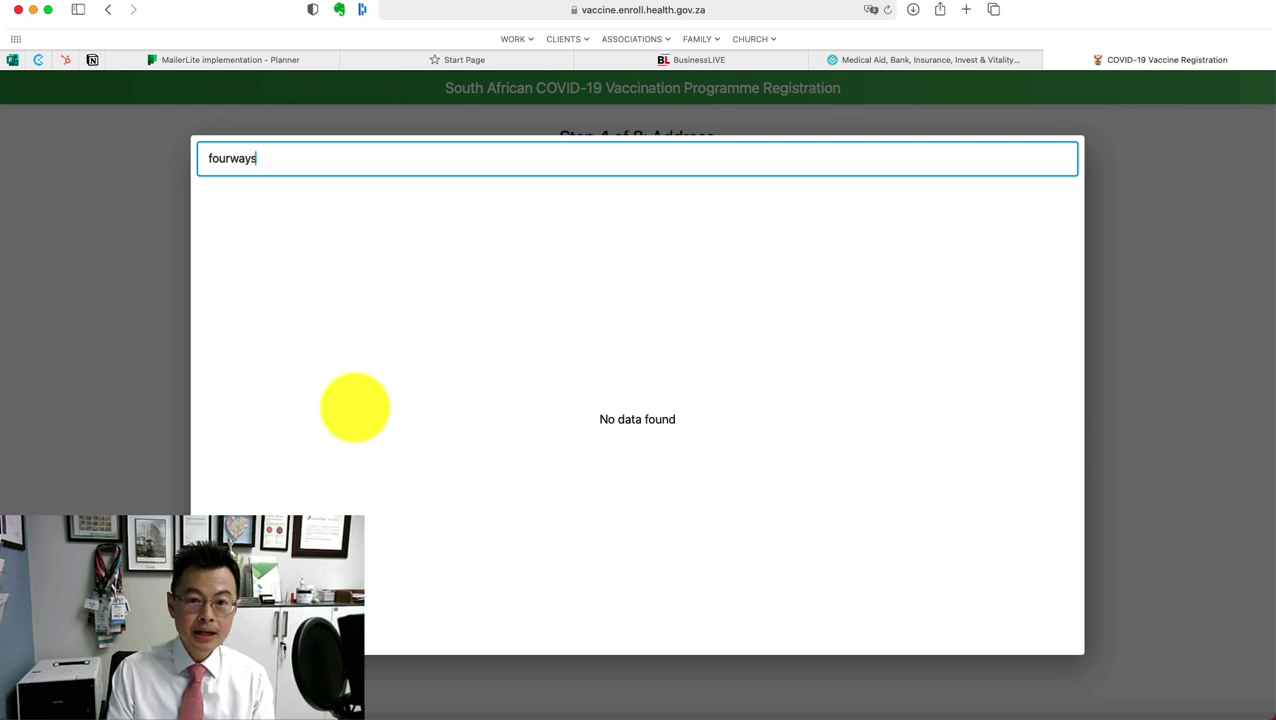
{"action": "key", "text": "BackSpace"}
{"action": "key", "text": "BackSpace"}
{"action": "key", "text": "BackSpace"}
{"action": "key", "text": "BackSpace"}
{"action": "key", "text": "BackSpace"}
{"action": "key", "text": "BackSpace"}
{"action": "key", "text": "BackSpace"}
{"action": "key", "text": "BackSpace"}
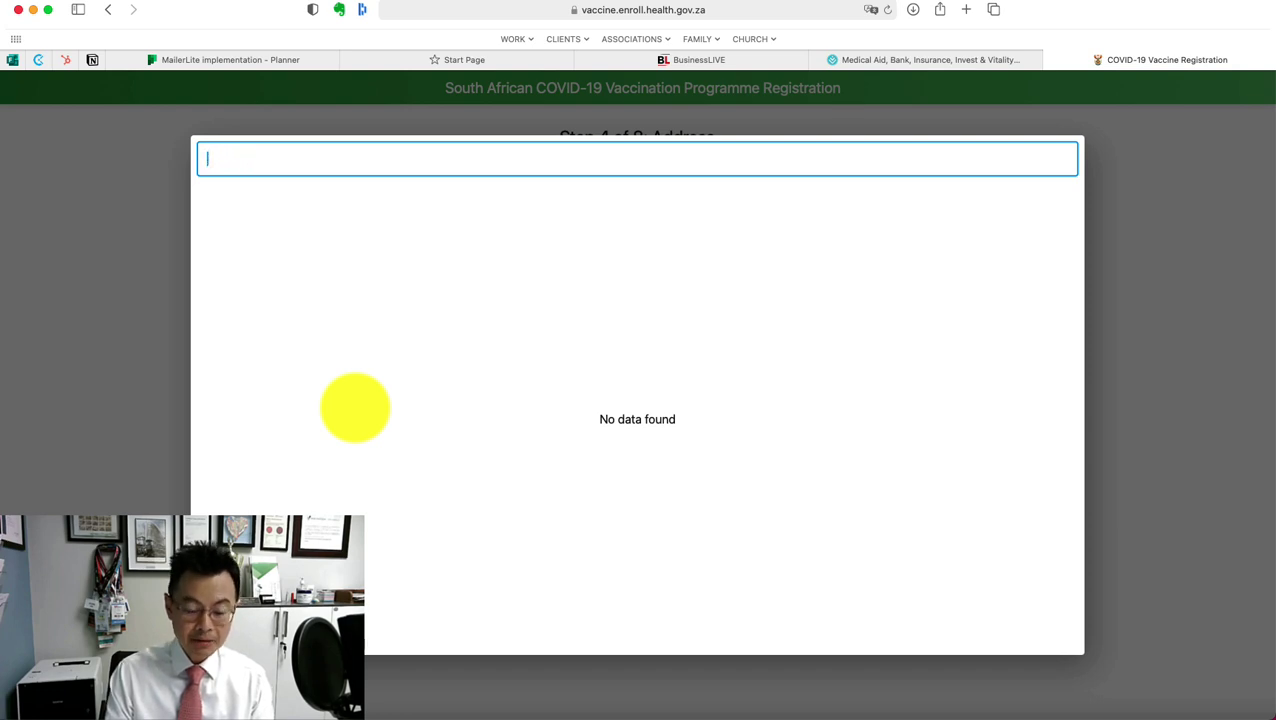
{"action": "type", "text": "sandton"}
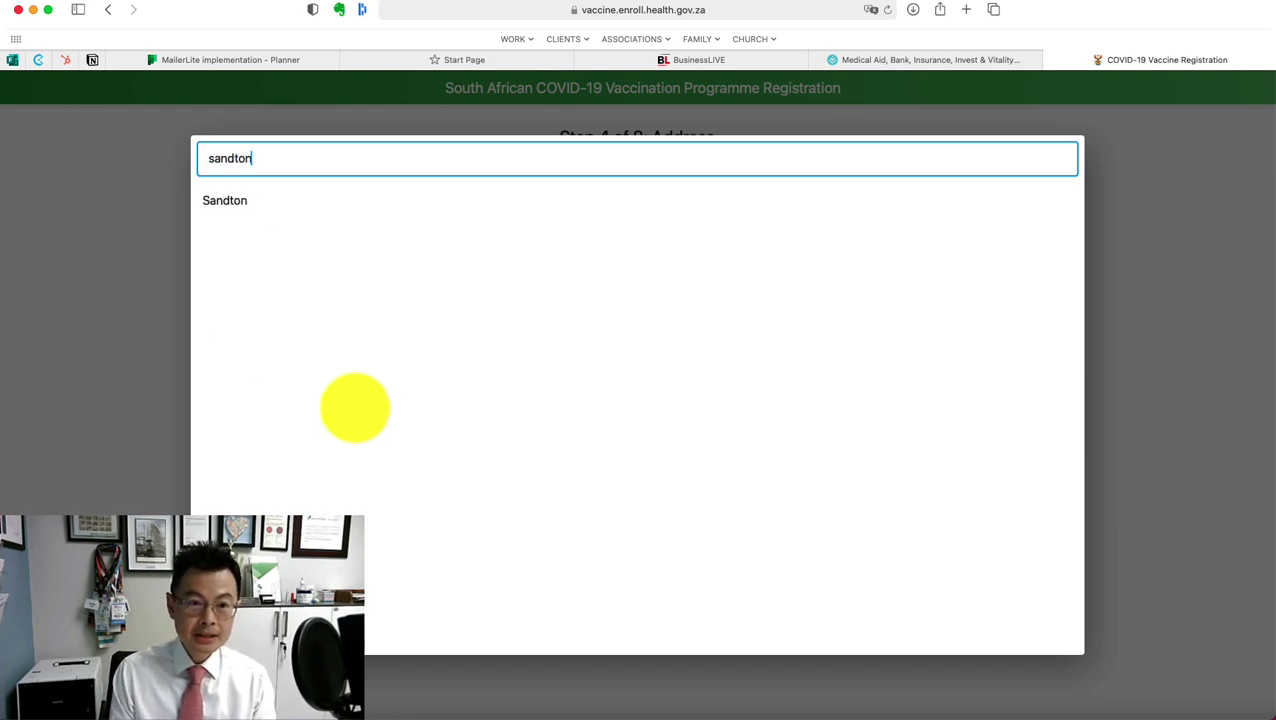
{"action": "left_click", "coordinate": [241, 200]}
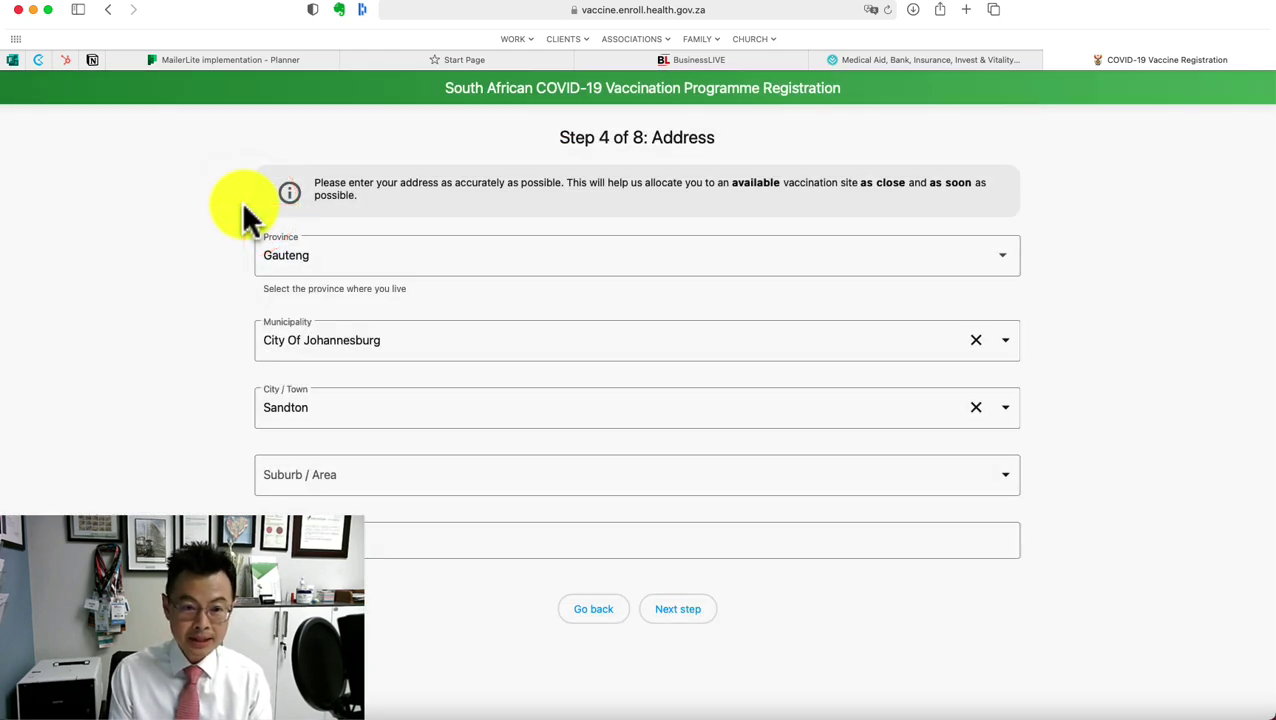
Select Douglasdale as the Suburb / Area
{"action": "left_click", "coordinate": [244, 200]}
{"action": "left_click", "coordinate": [291, 484]}
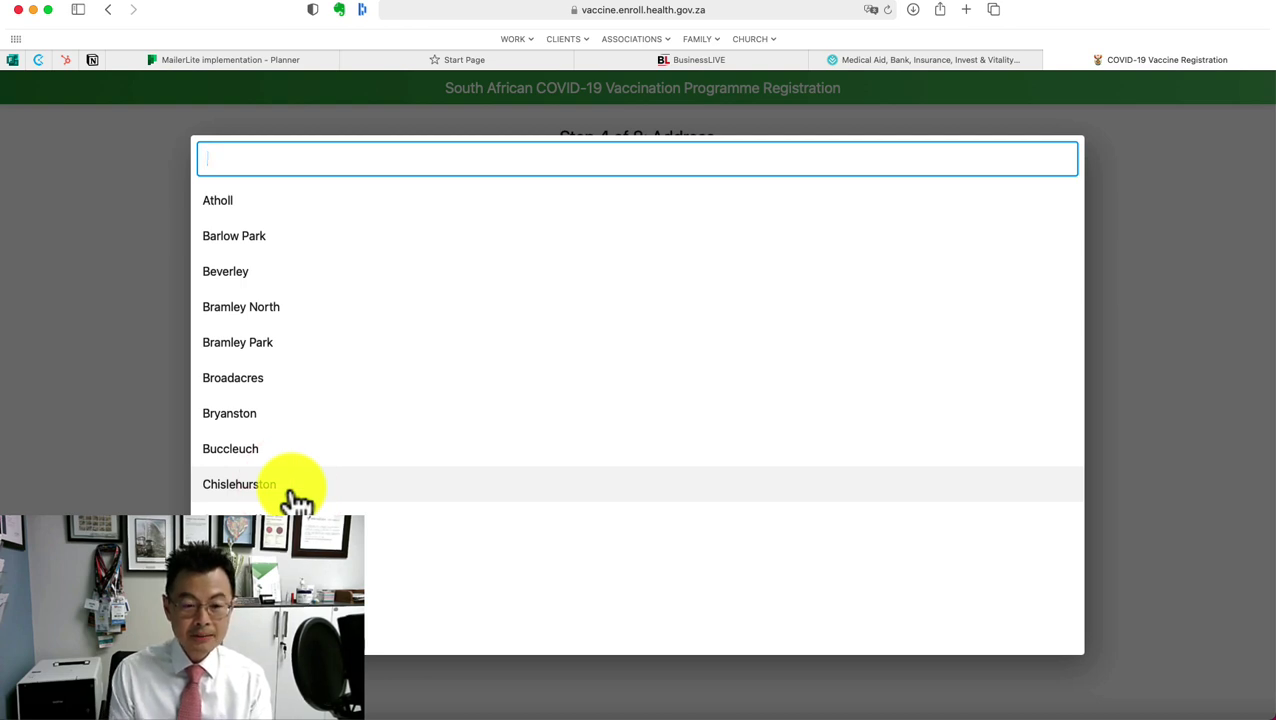
{"action": "left_click", "coordinate": [290, 553]}
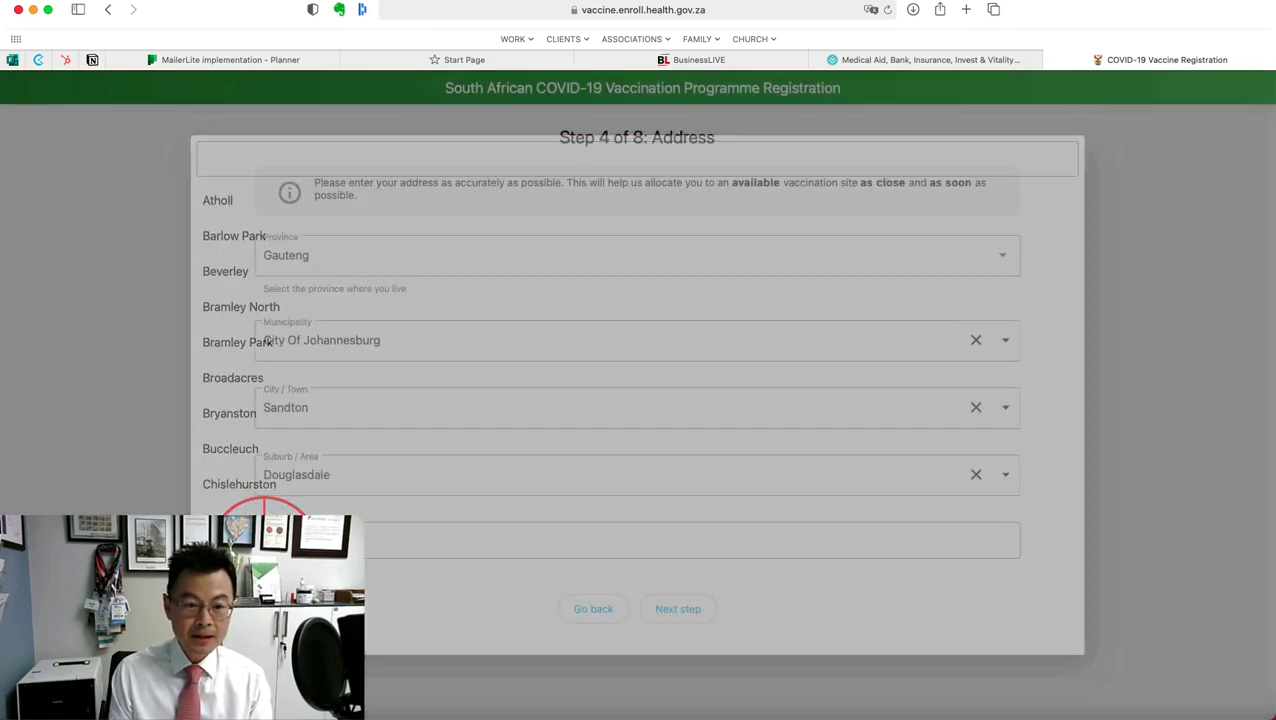
Enter the registrant's street address and continue to Appointment Preference
{"action": "left_click", "coordinate": [332, 524]}
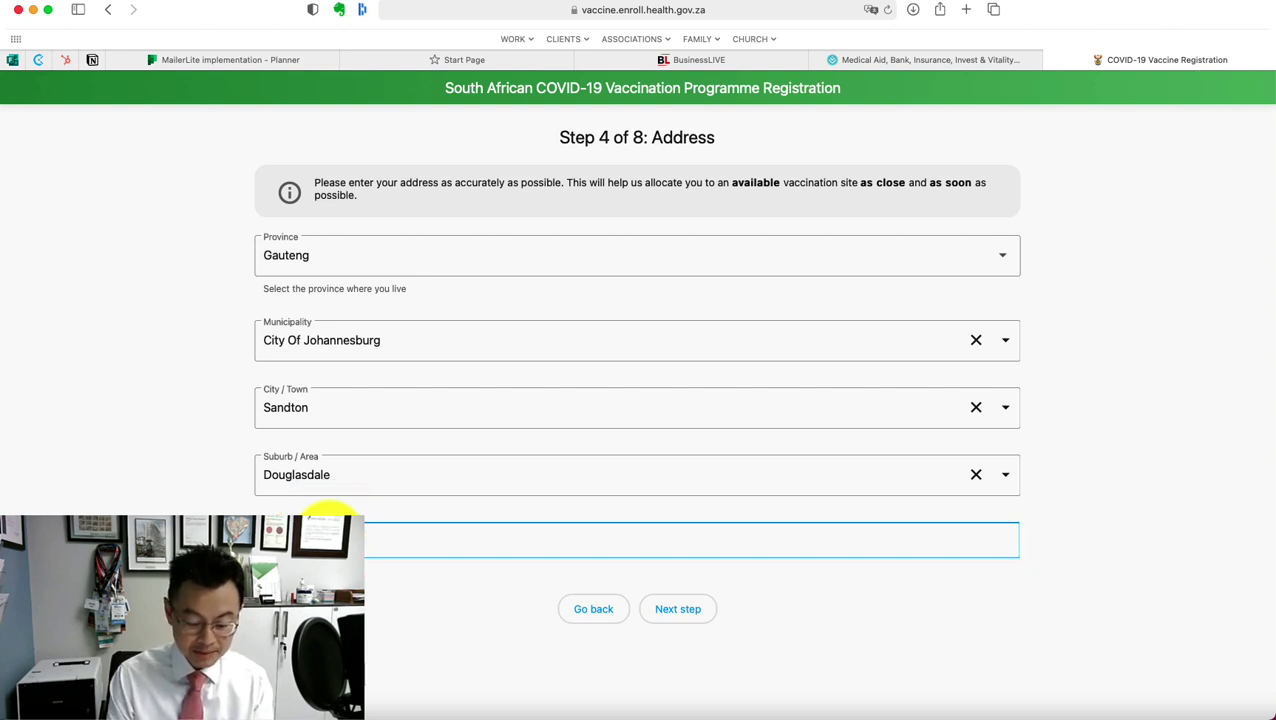
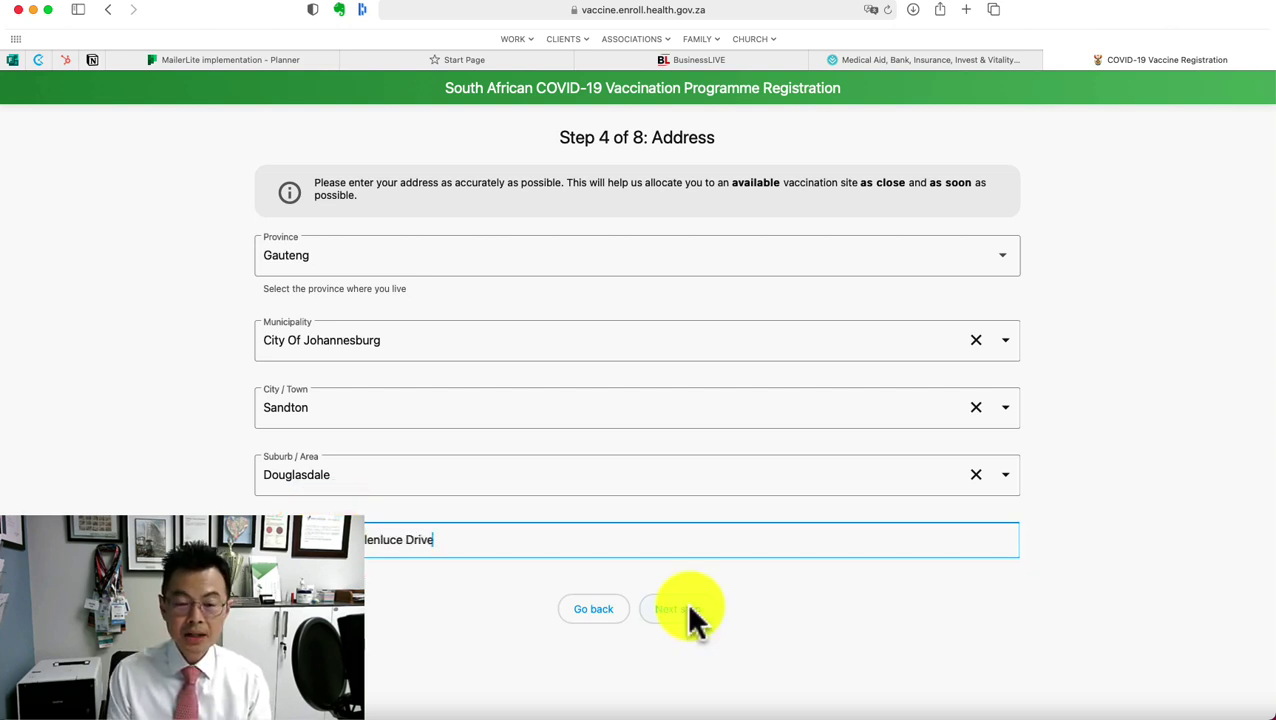
{"action": "left_click", "coordinate": [688, 606]}
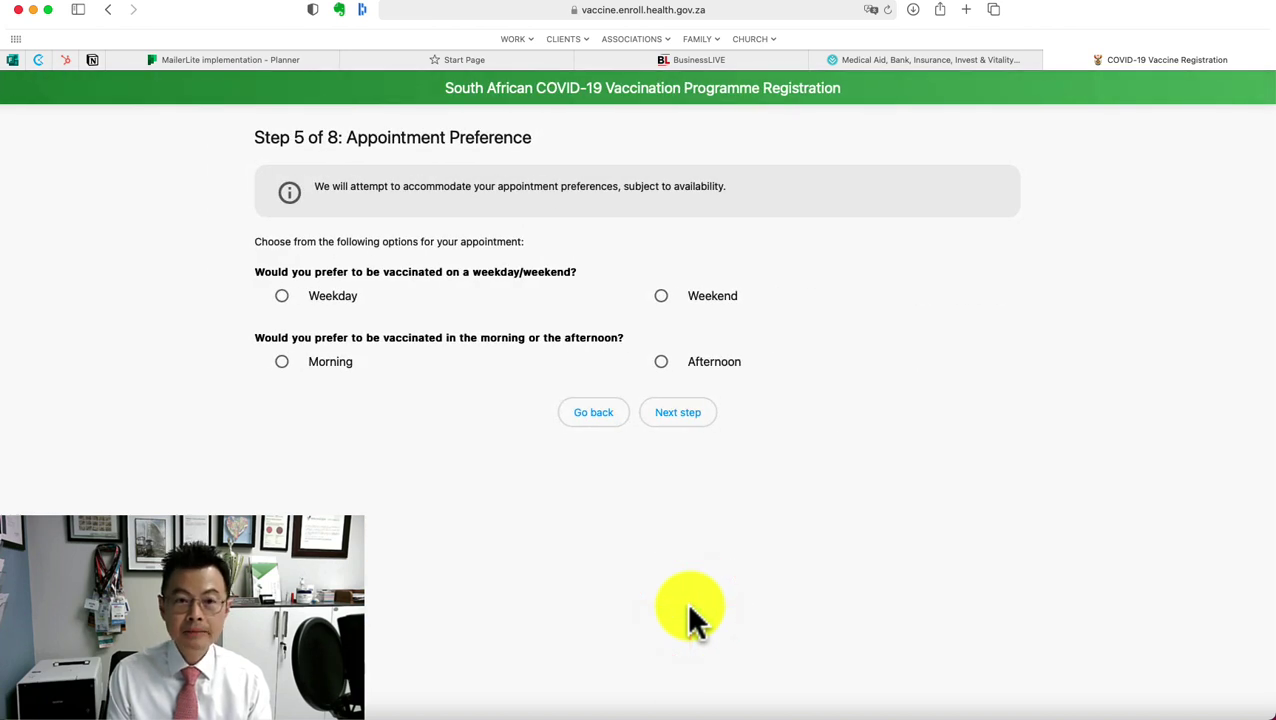
Choose weekday morning appointments and continue to the Medical Aid step
{"action": "left_click", "coordinate": [679, 418]}
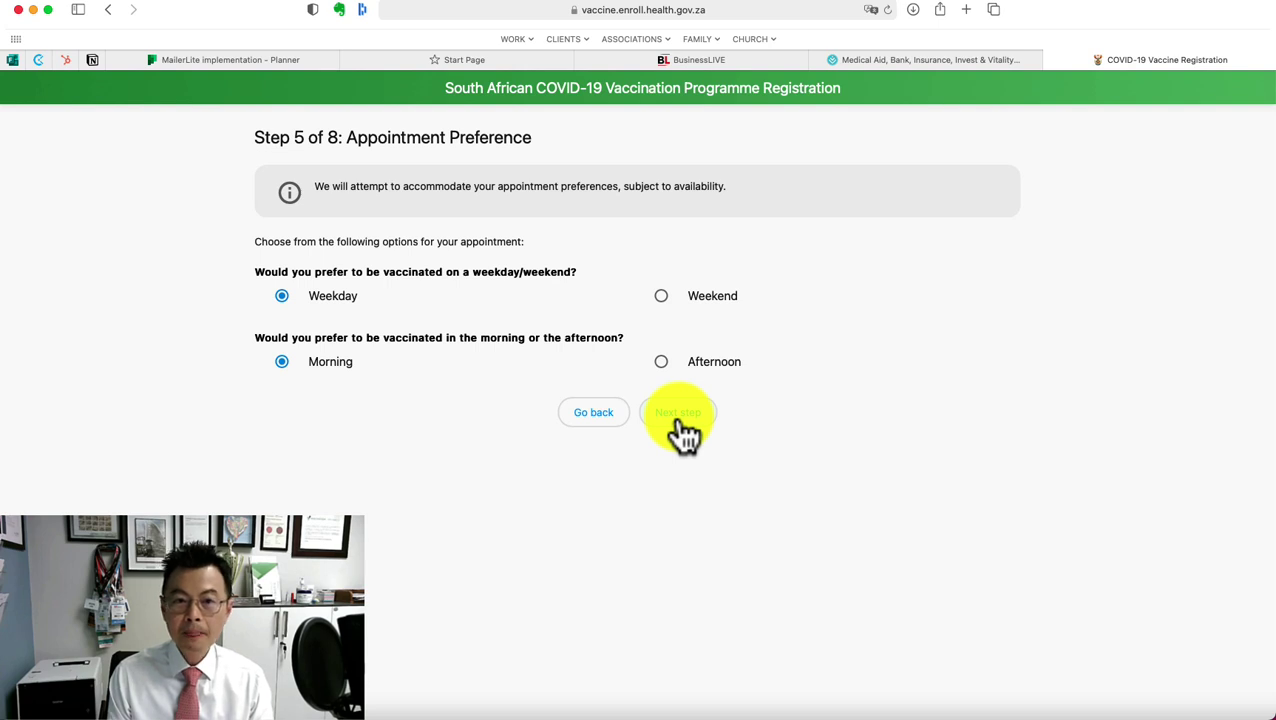
{"action": "left_click", "coordinate": [679, 418]}
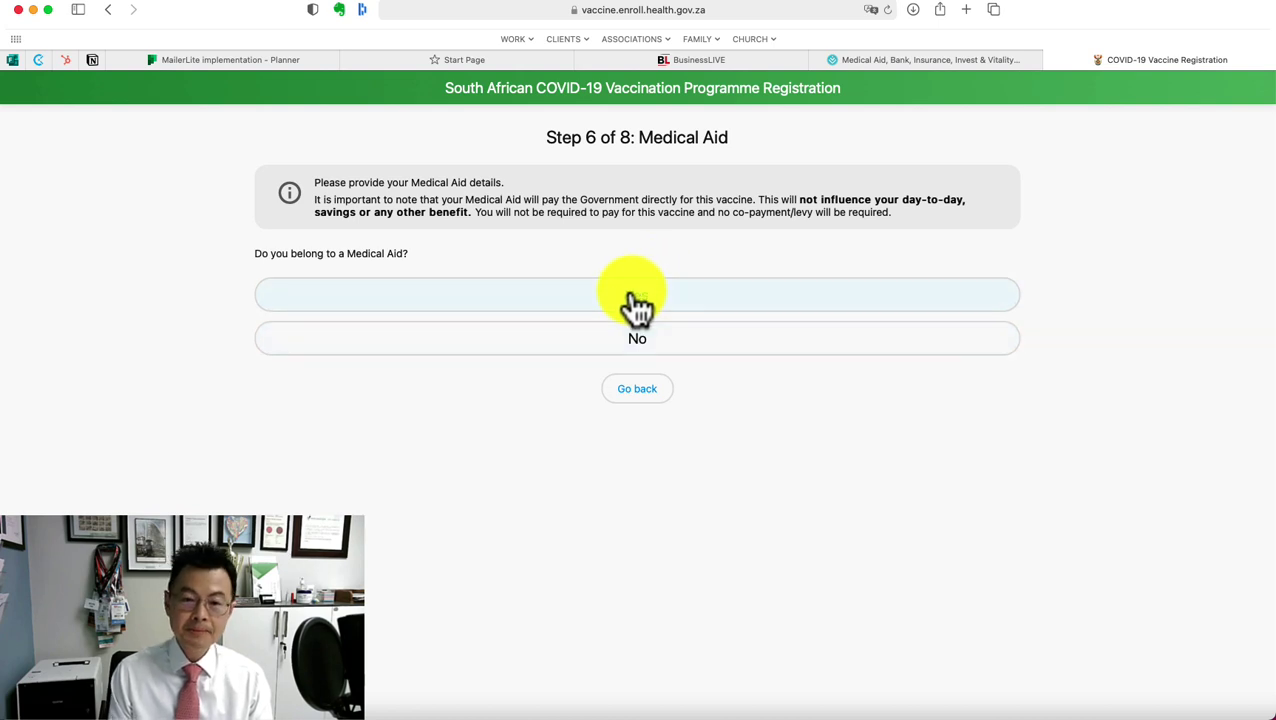
Answer Yes to medical aid and search 'disco' to pick Discovery Health Medical Scheme
{"action": "left_click", "coordinate": [633, 296]}
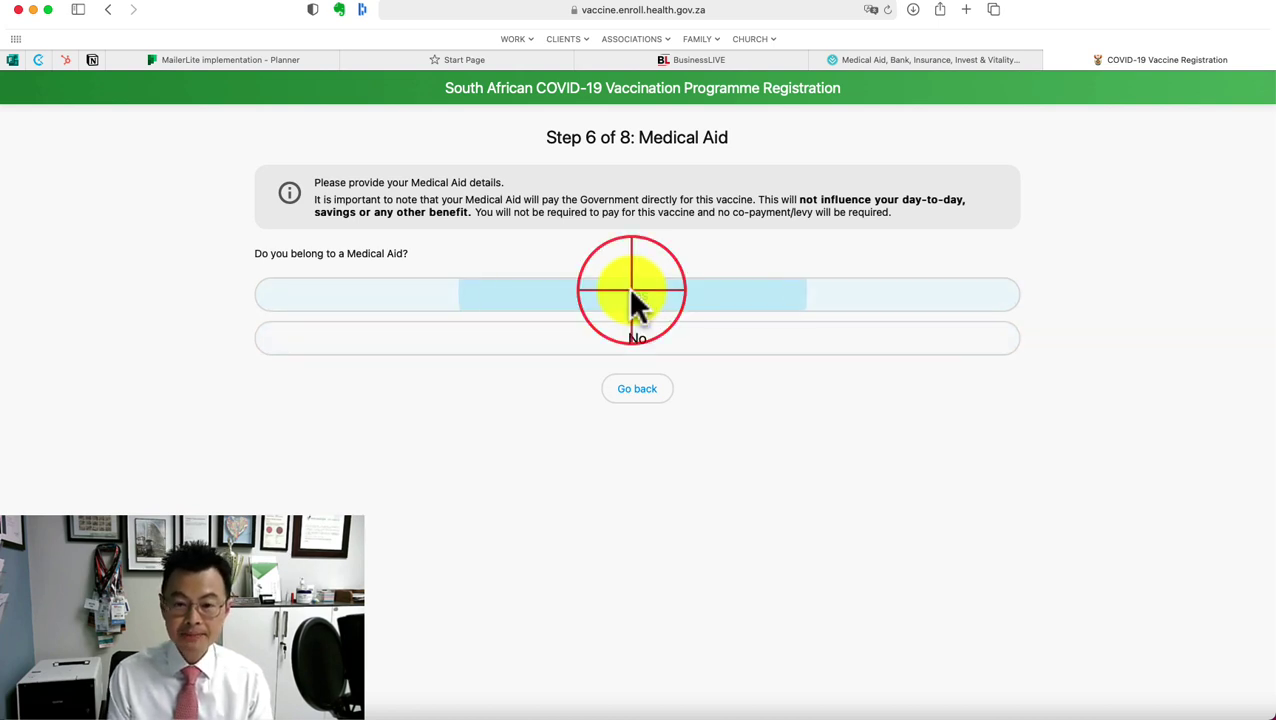
{"action": "left_click", "coordinate": [633, 297]}
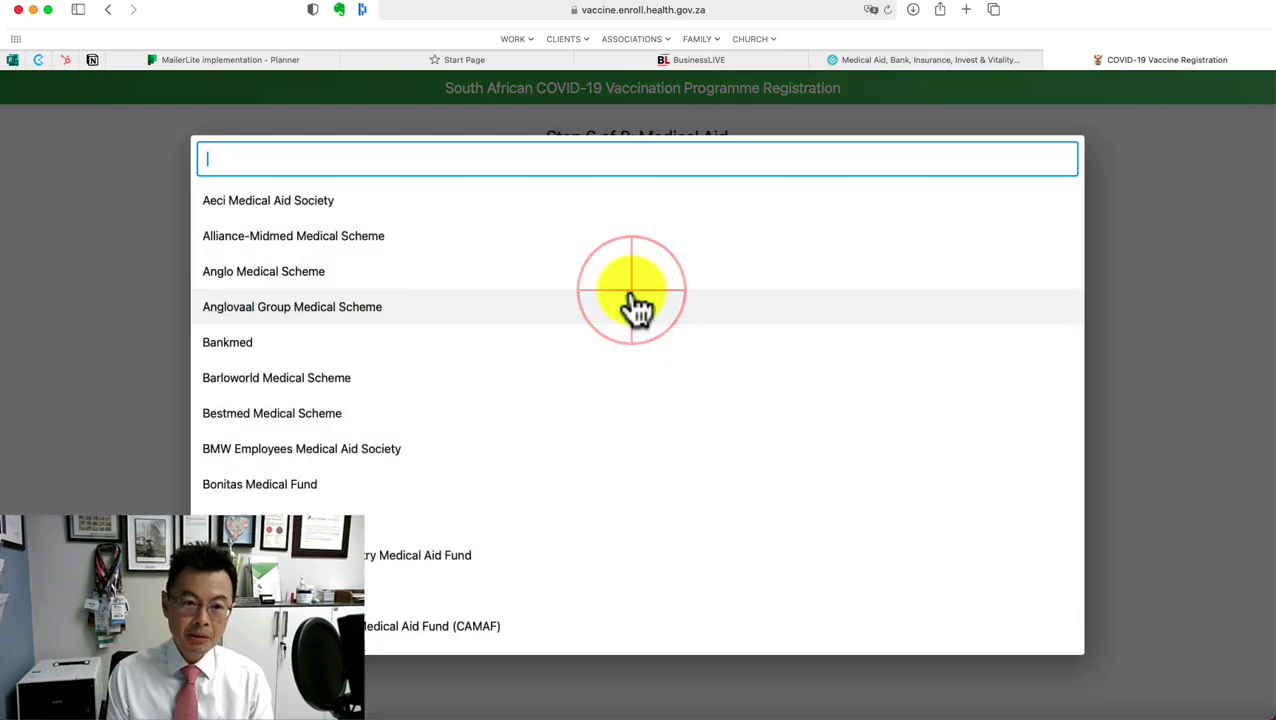
{"action": "type", "text": "disco"}
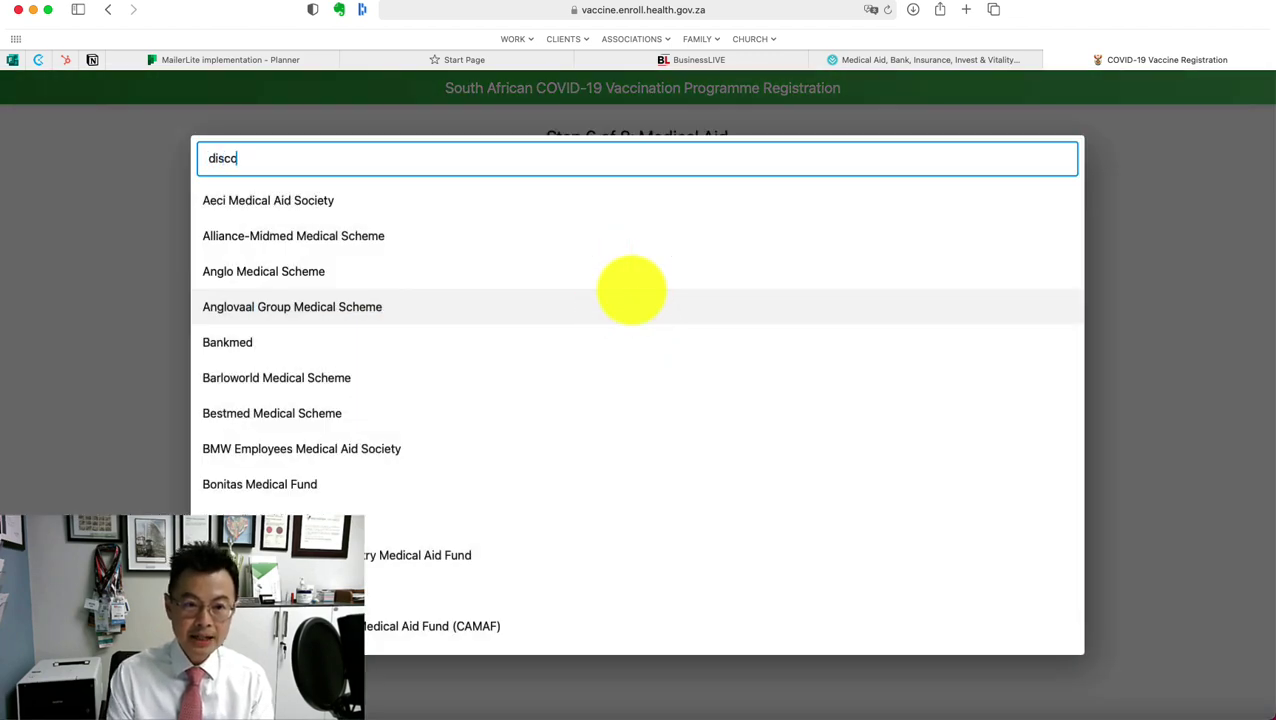
{"action": "left_click", "coordinate": [342, 198]}
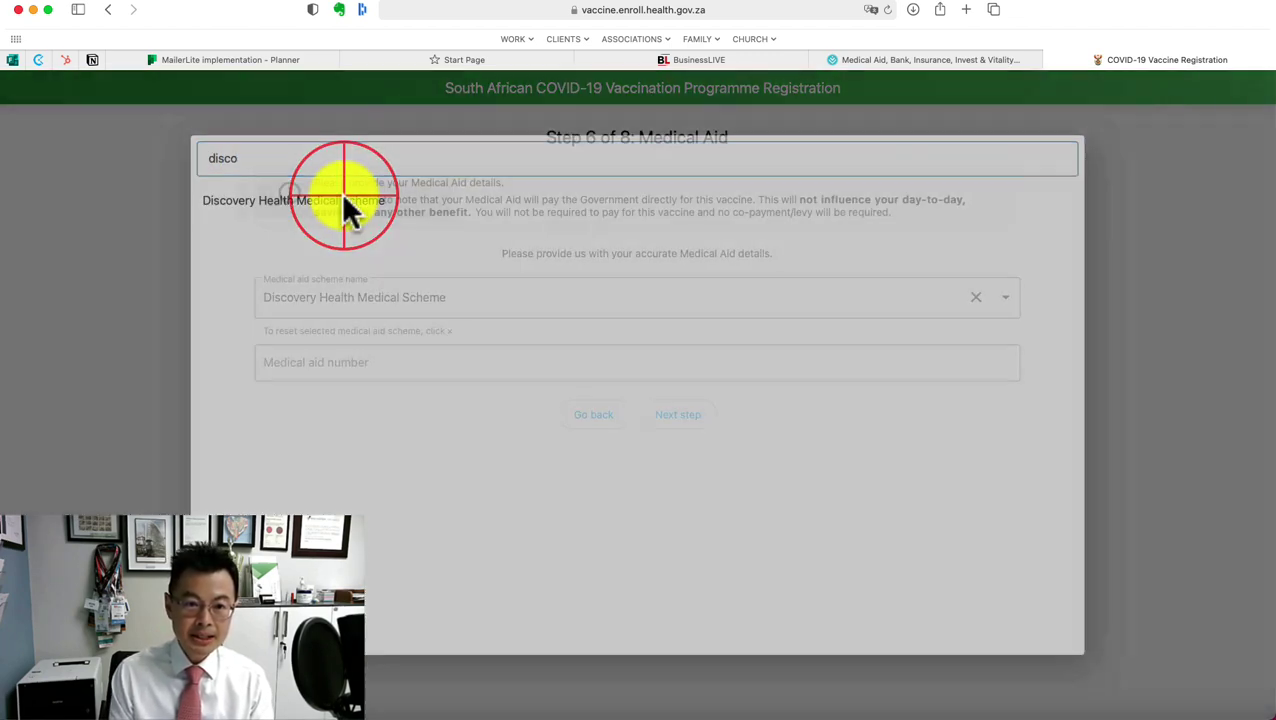
{"action": "left_click", "coordinate": [397, 370]}
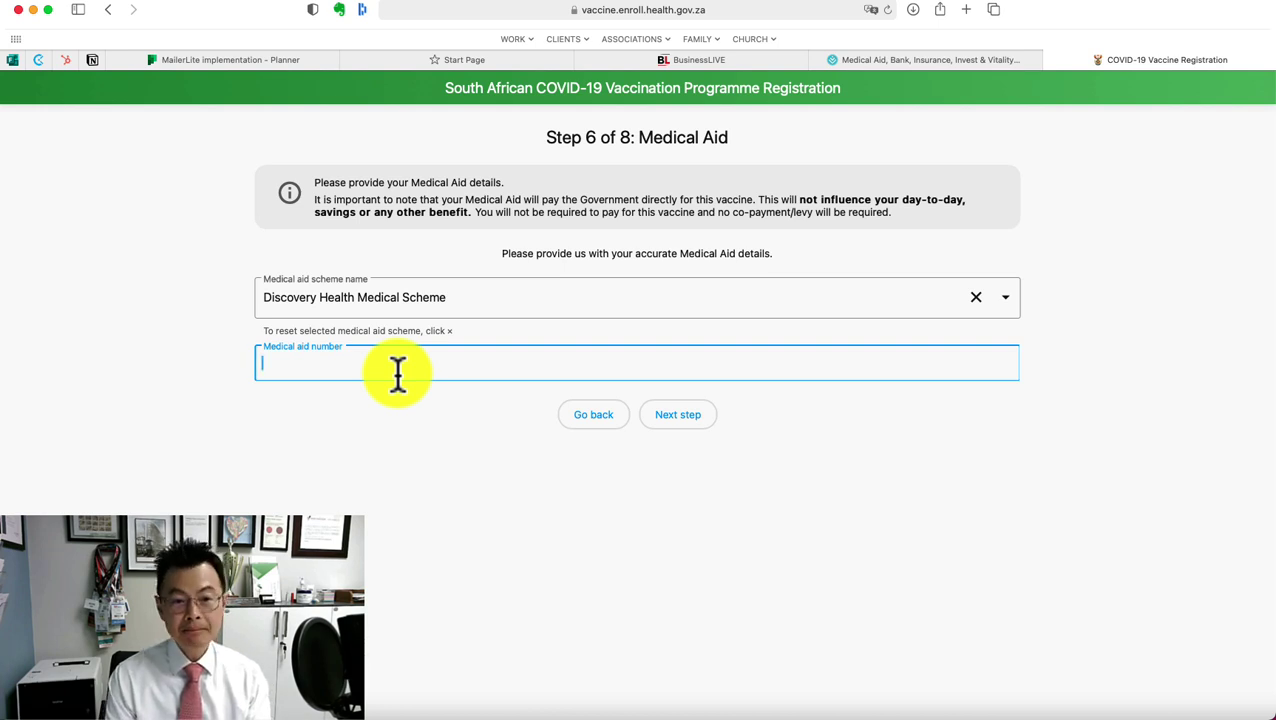
Leave the Discovery Health Medical Scheme details as they are and continue to Step 7, Terms and Conditions
{"action": "left_click", "coordinate": [666, 412]}
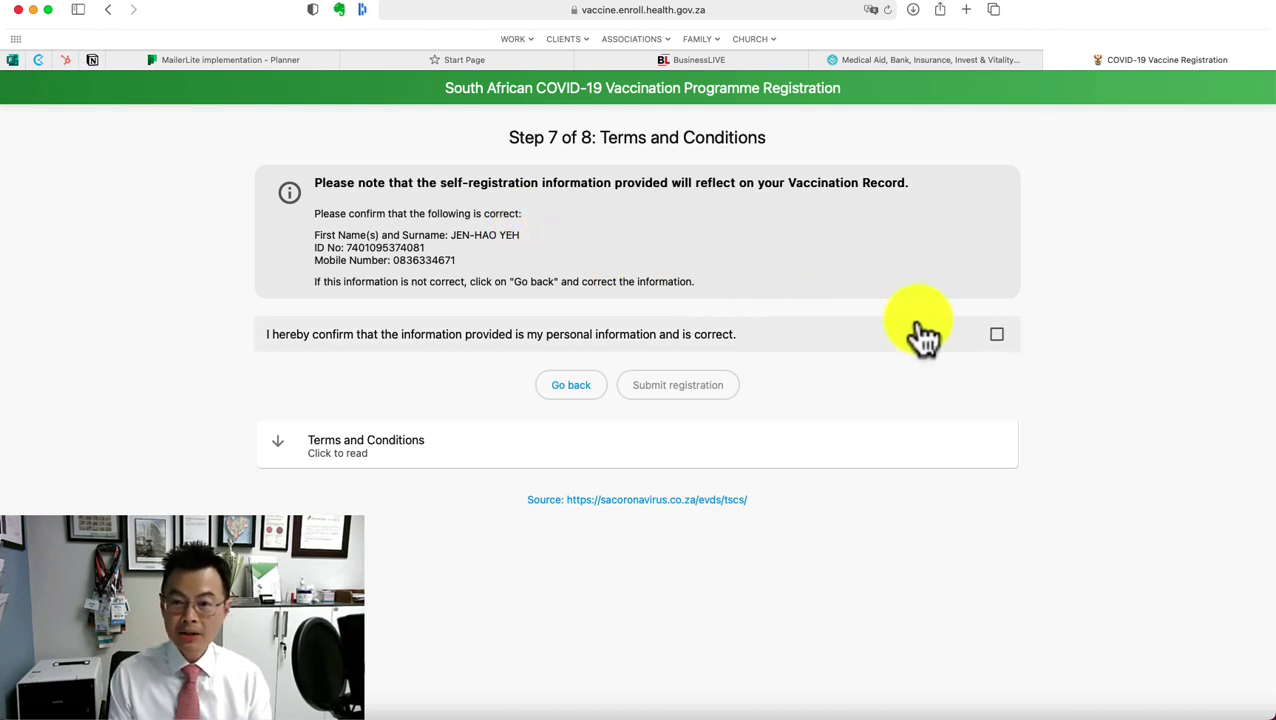
Confirm the personal details are correct and agree to the terms and conditions
{"action": "left_click", "coordinate": [997, 336]}
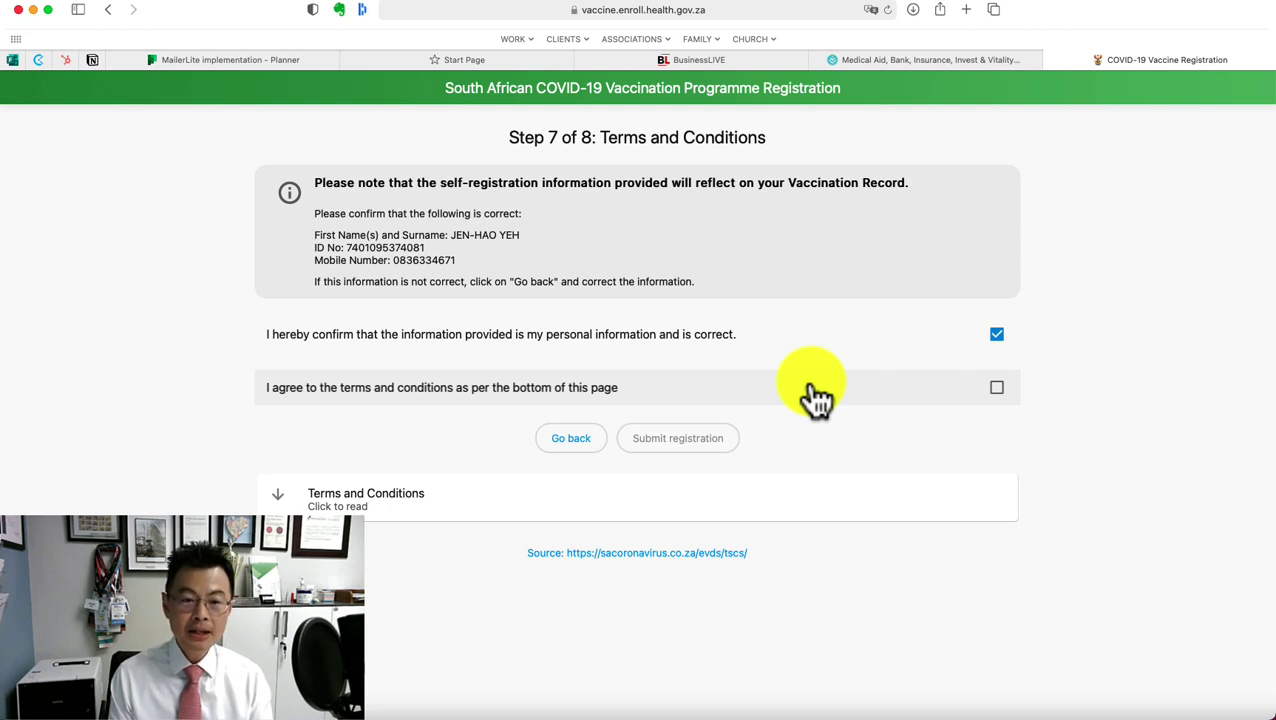
{"action": "left_click", "coordinate": [998, 404]}
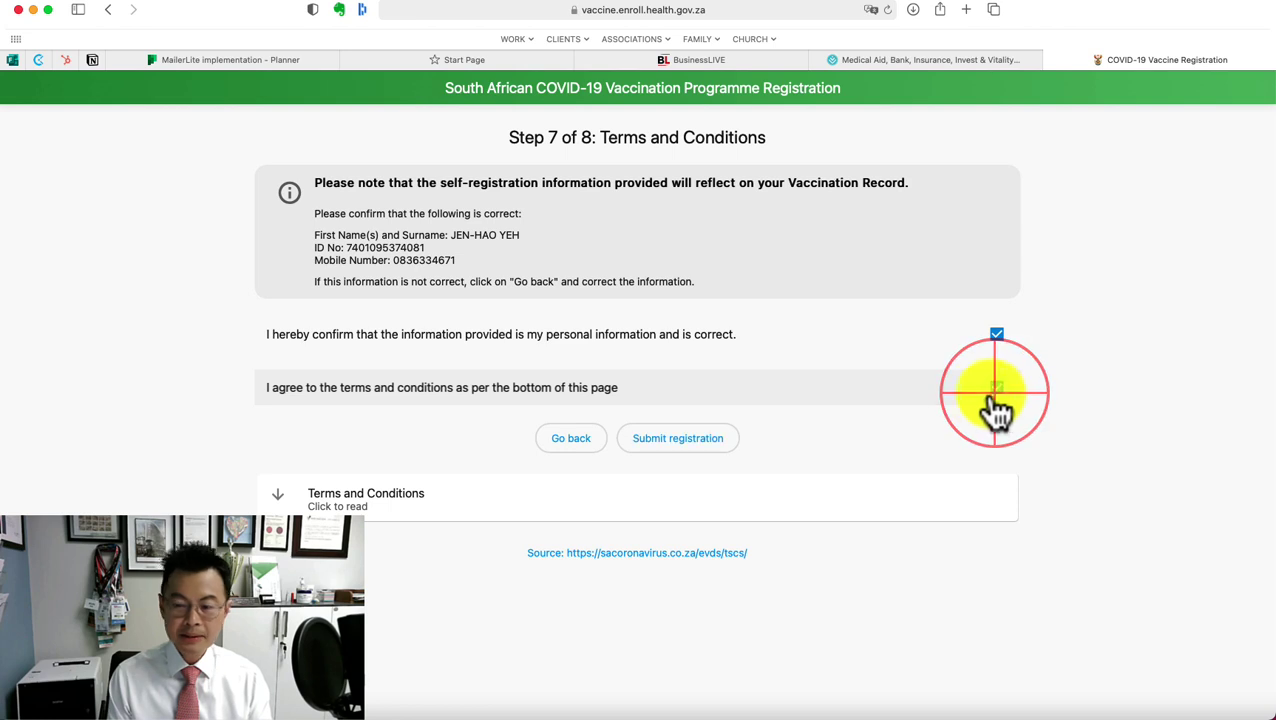
{"action": "left_click", "coordinate": [700, 430]}
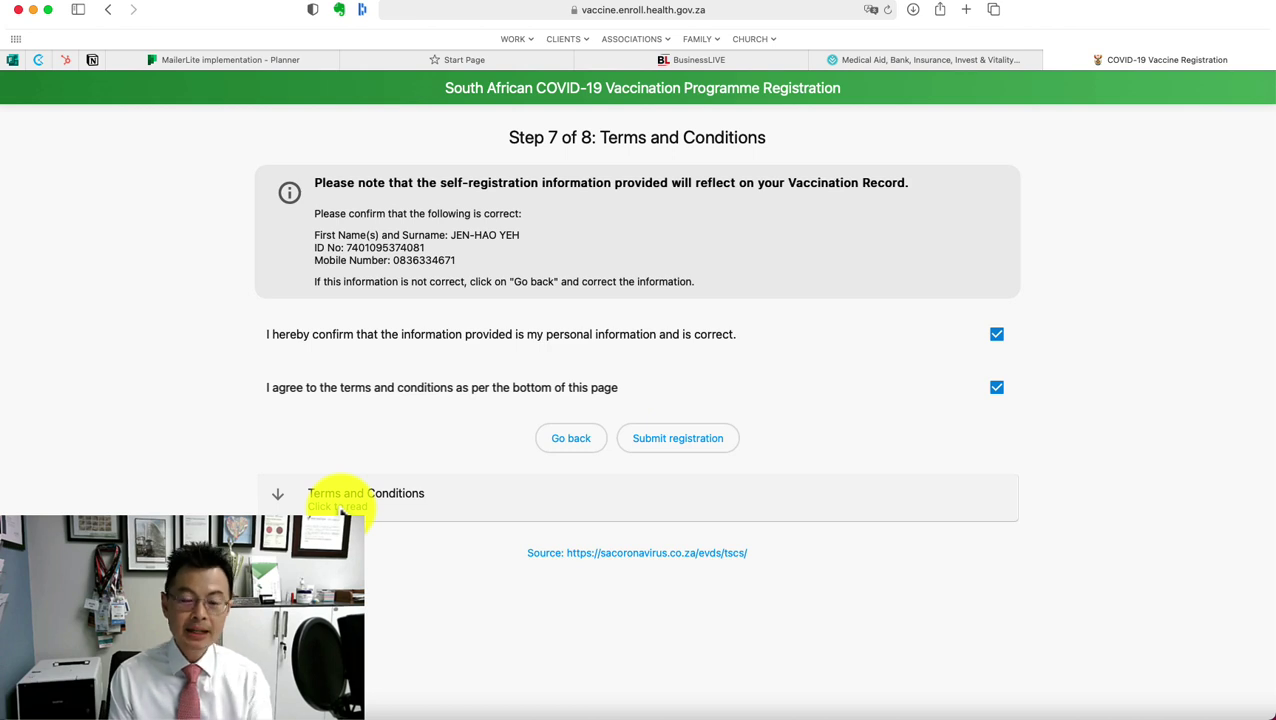
Briefly review the Terms and Conditions text, then submit the registration
{"action": "left_click", "coordinate": [338, 494]}
{"action": "left_click", "coordinate": [337, 495]}
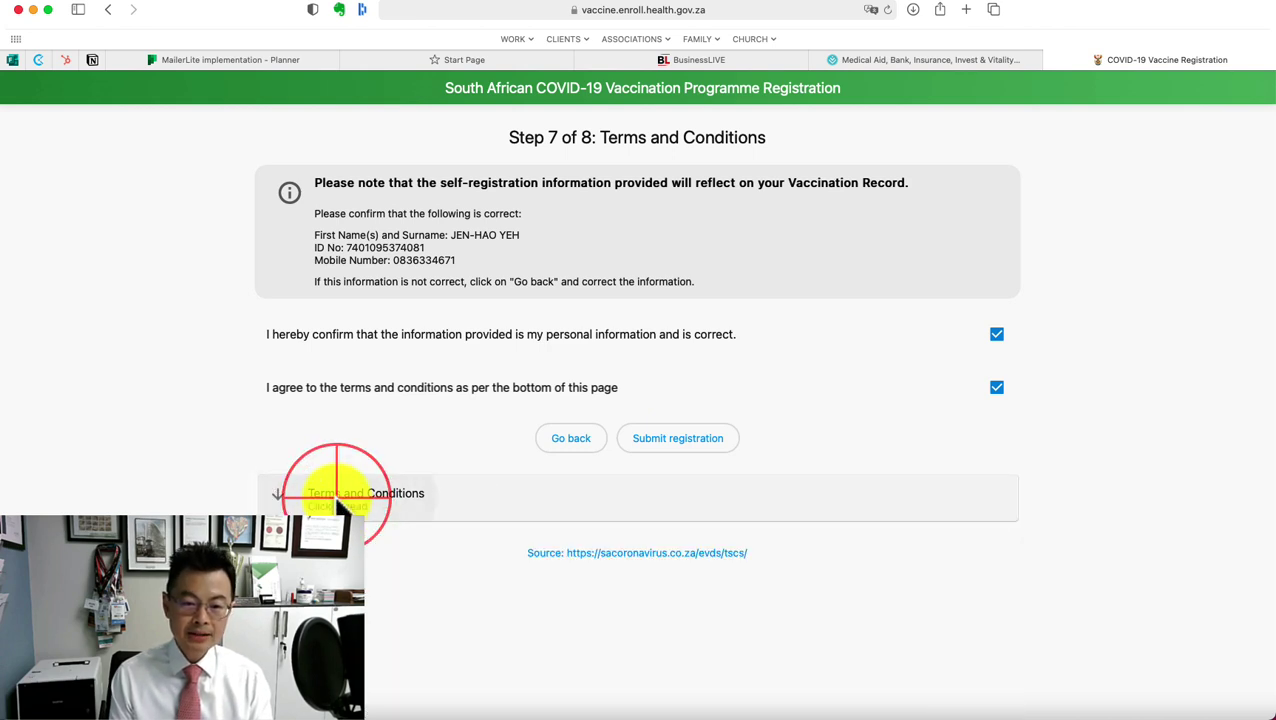
{"action": "left_click", "coordinate": [693, 440]}
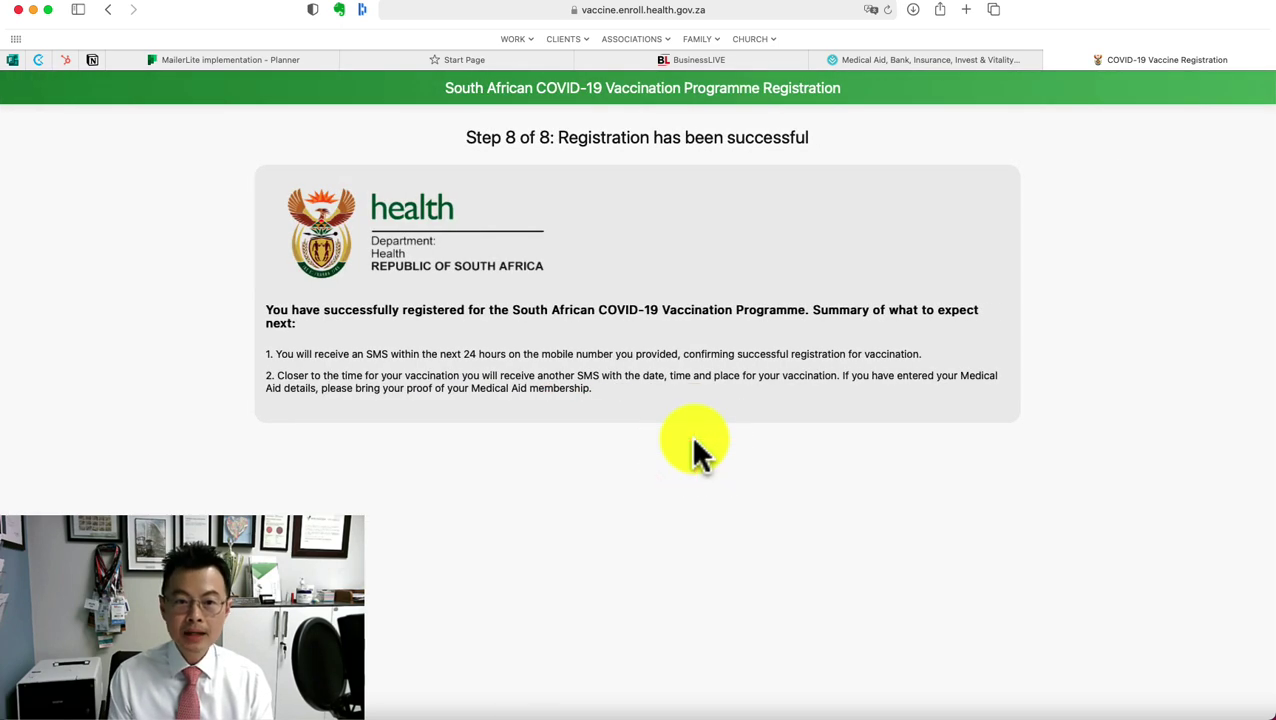